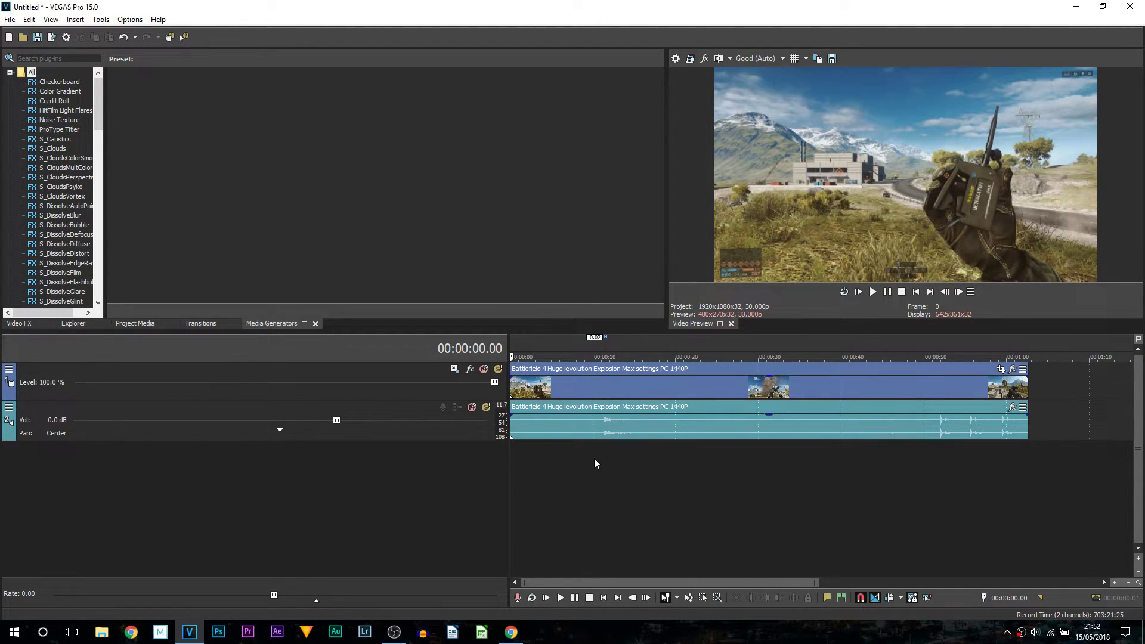
# - Place the edit cursor at 00:00:11.06, just before the explosion, and mark a region onward
pyautogui.click(542, 464)
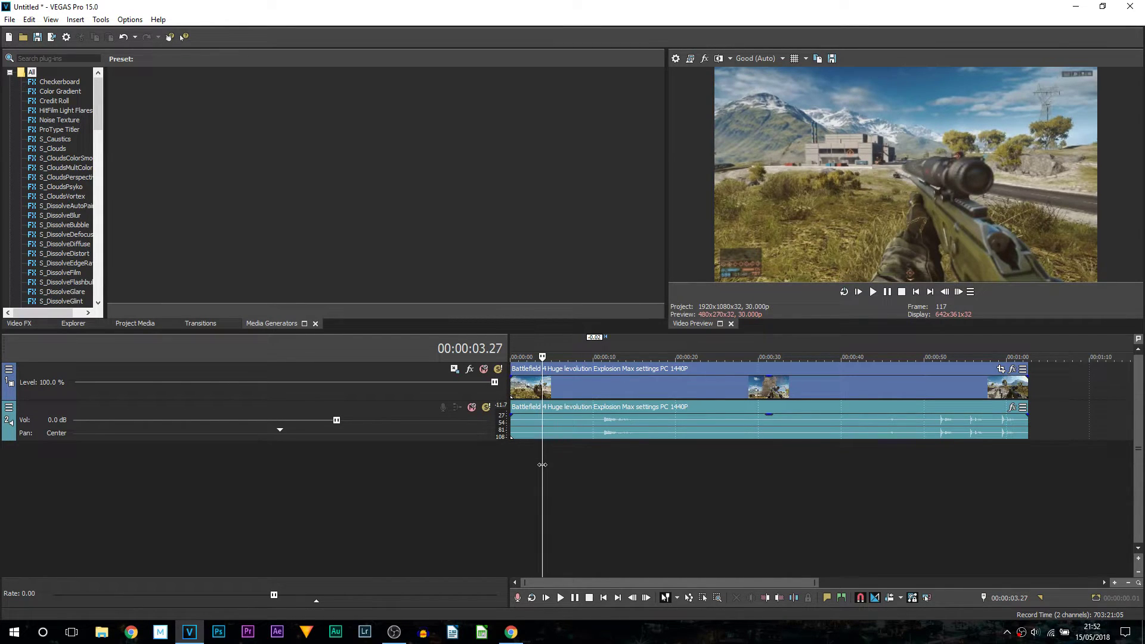
pyautogui.moveTo(542, 463); pyautogui.dragTo(599, 470)
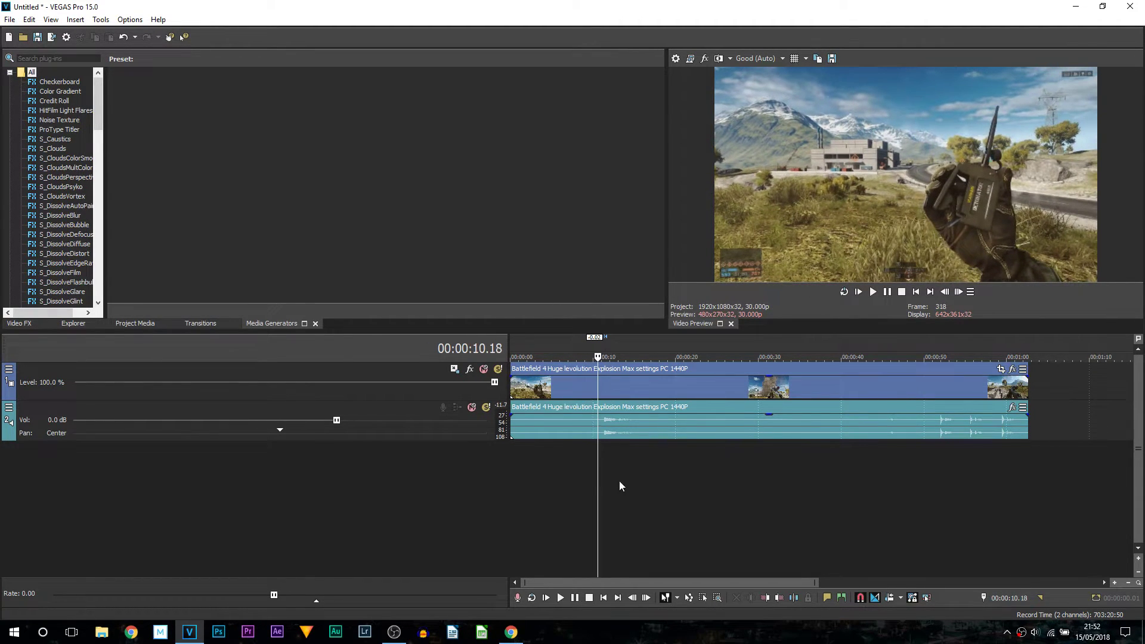
pyautogui.scroll(3, 618, 481)
pyautogui.click(819, 450)
pyautogui.moveTo(822, 450); pyautogui.dragTo(835, 446)
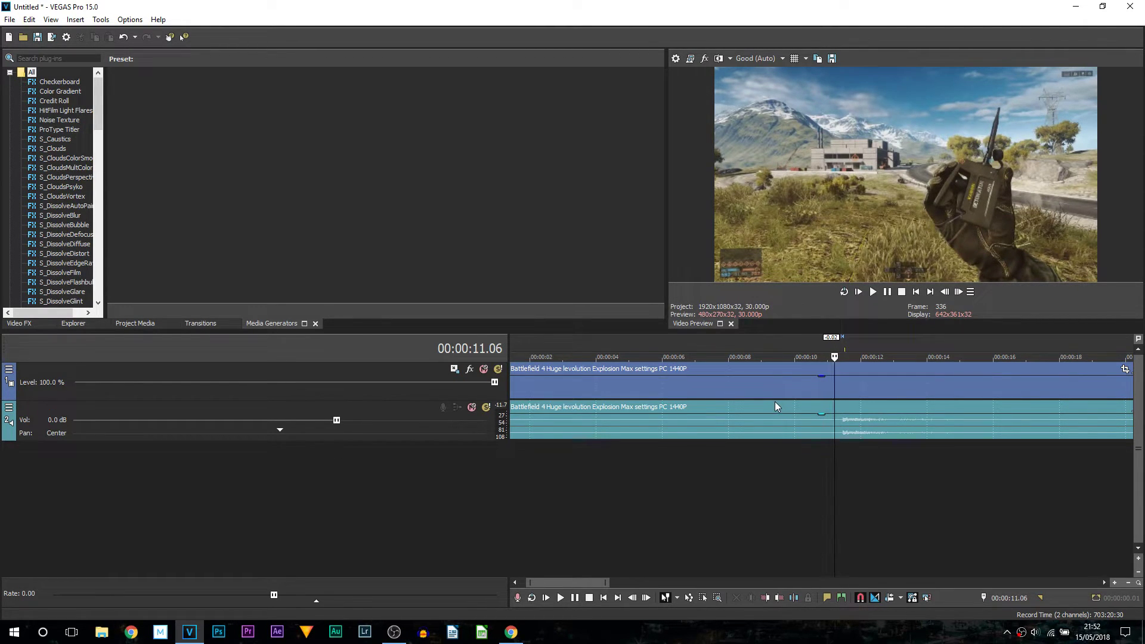
pyautogui.hotkey('shift', 'End')
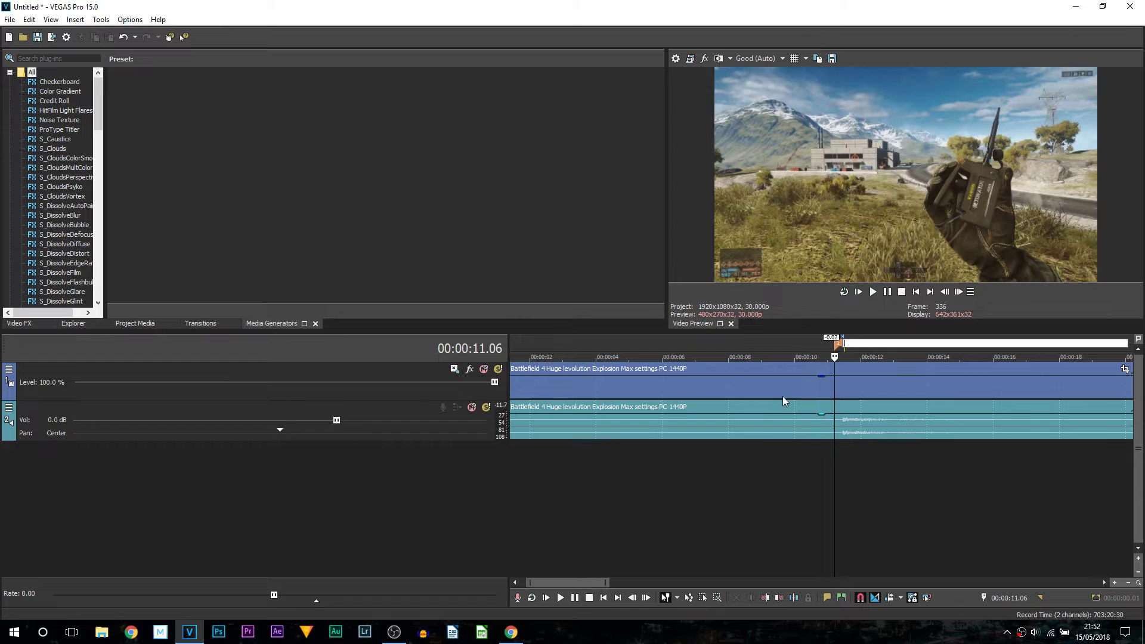
pyautogui.click(835, 391)
pyautogui.scroll(-3, 836, 392)
# - Insert a new top video track and place a Color Gradient Elliptical Ring event there at 00:00:11.06
pyautogui.rightClick(460, 390)
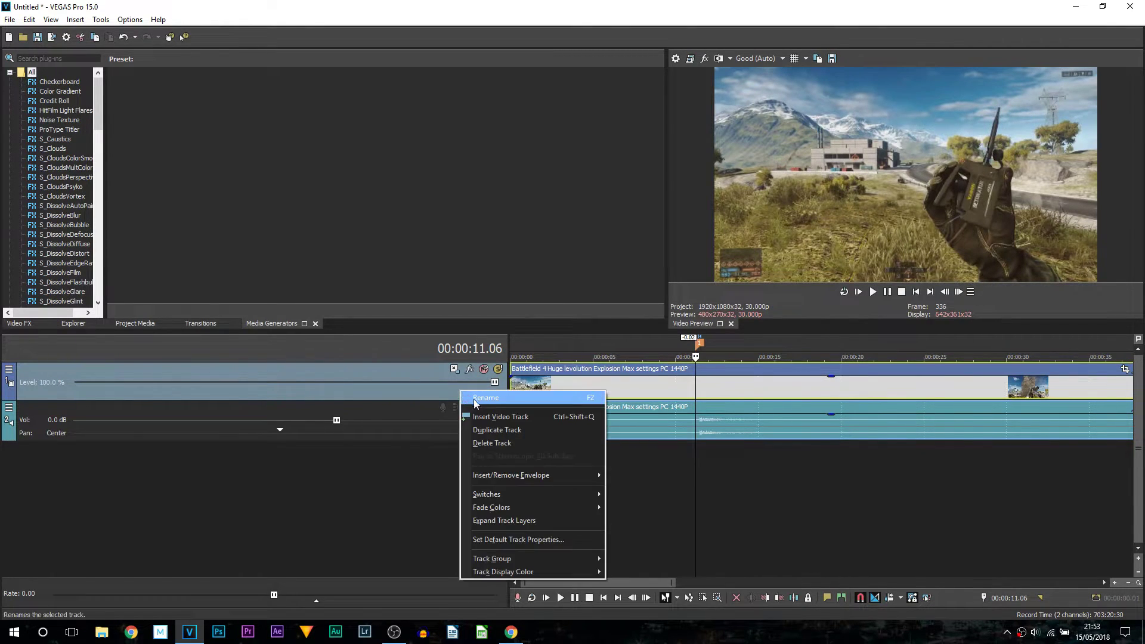
pyautogui.click(496, 416)
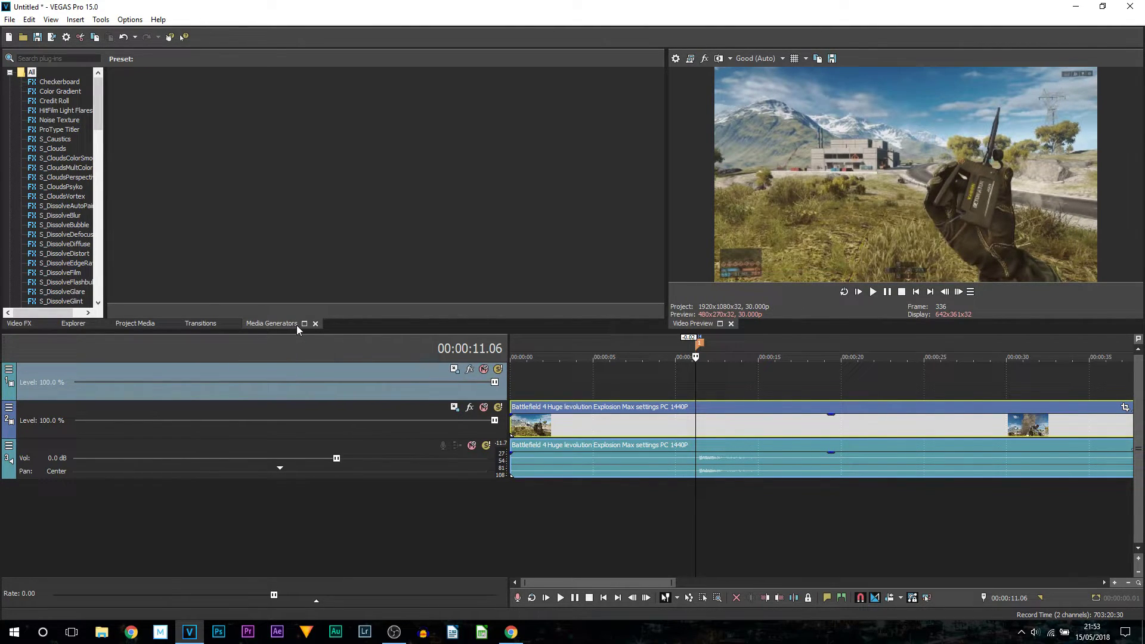
pyautogui.click(72, 91)
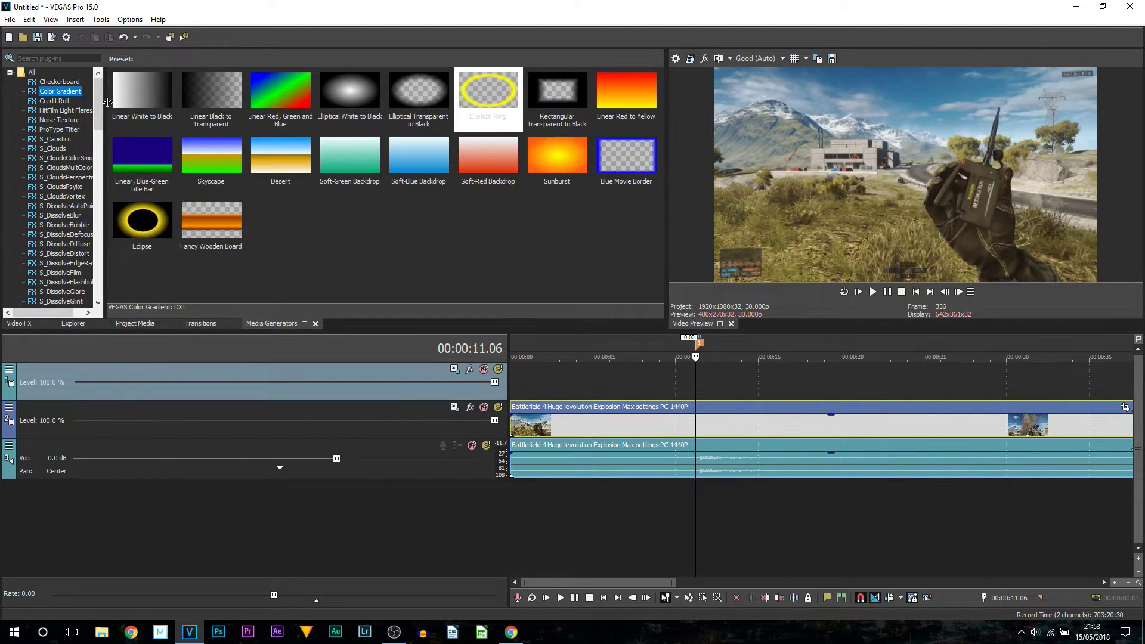
pyautogui.click(506, 111)
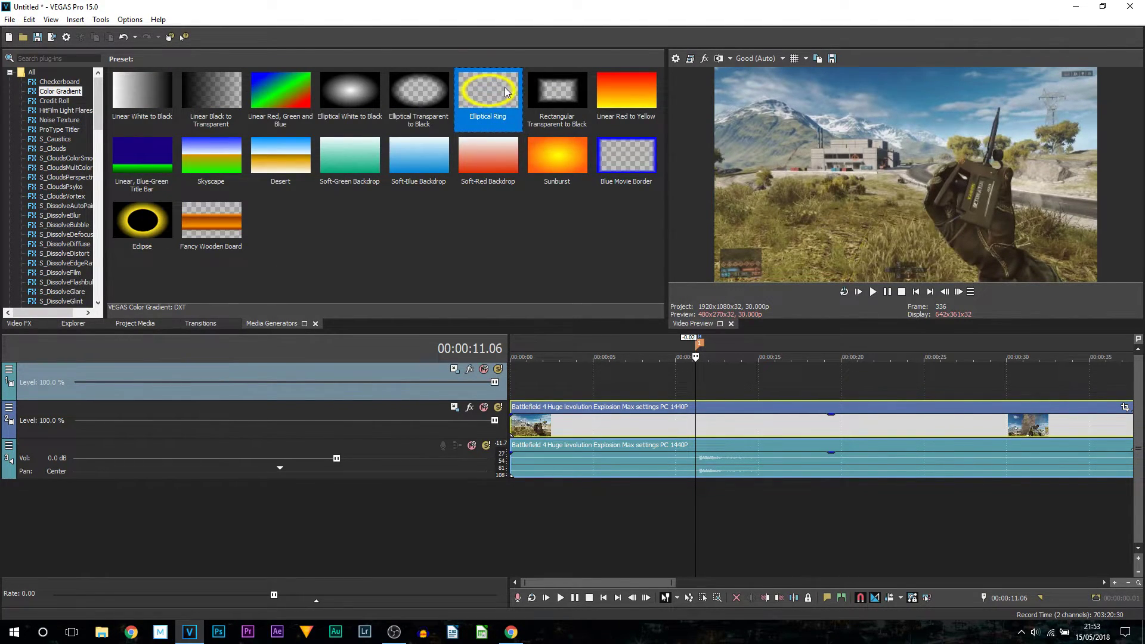
pyautogui.moveTo(706, 321); pyautogui.dragTo(697, 391)
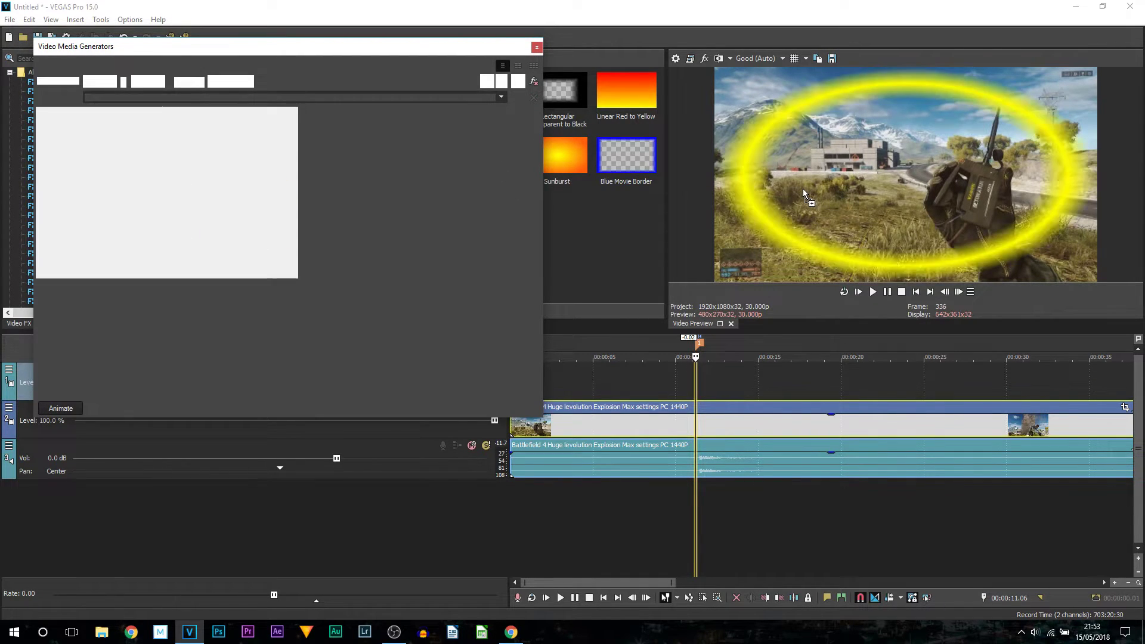
# - Set the ring track's compositing mode to Custom with the VEGAS Height Map compositor added
pyautogui.click(539, 52)
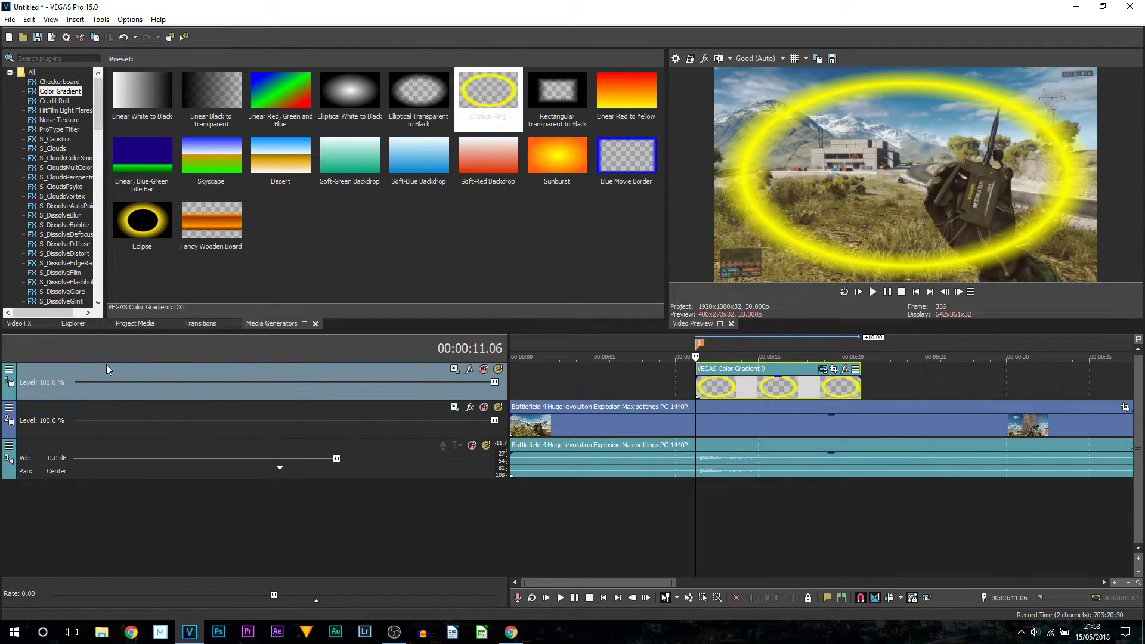
pyautogui.click(9, 374)
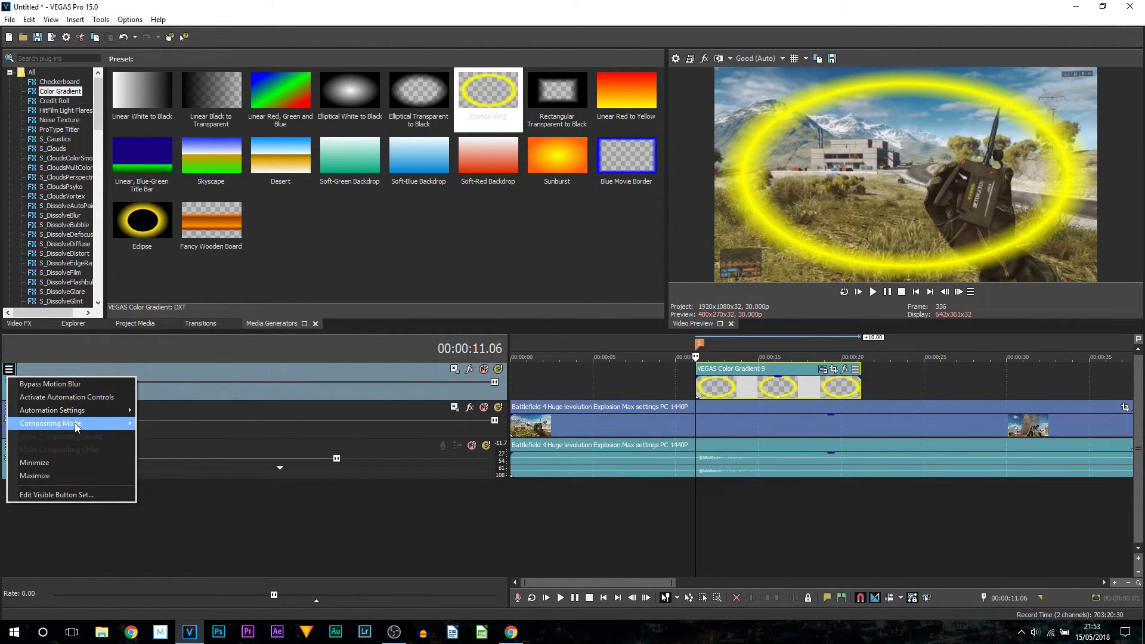
pyautogui.moveTo(83, 424)
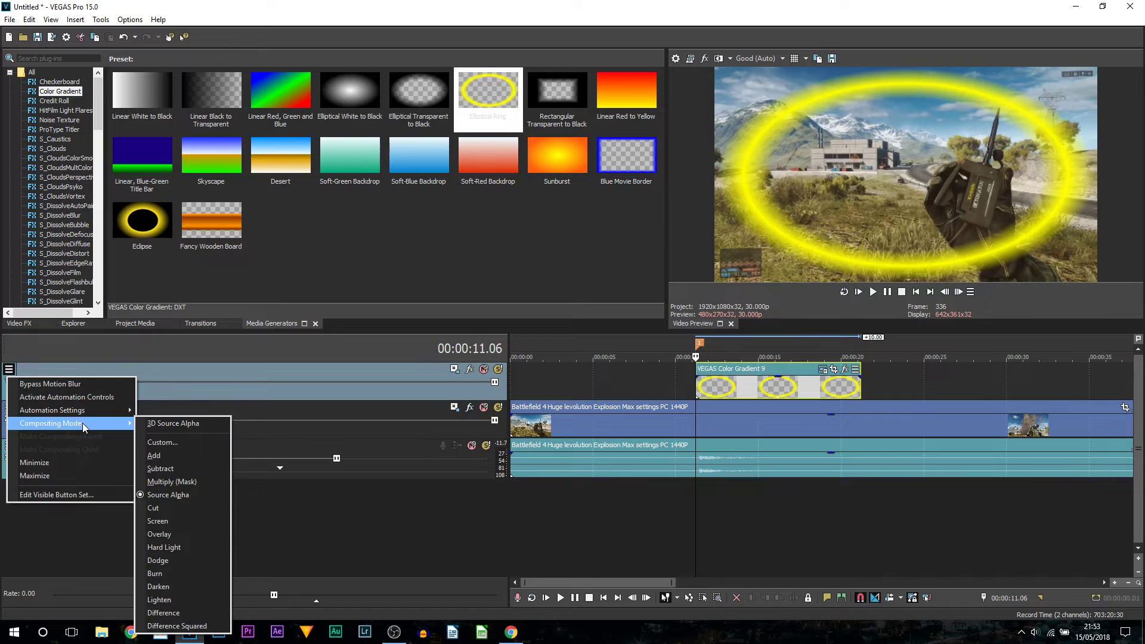
pyautogui.click(191, 443)
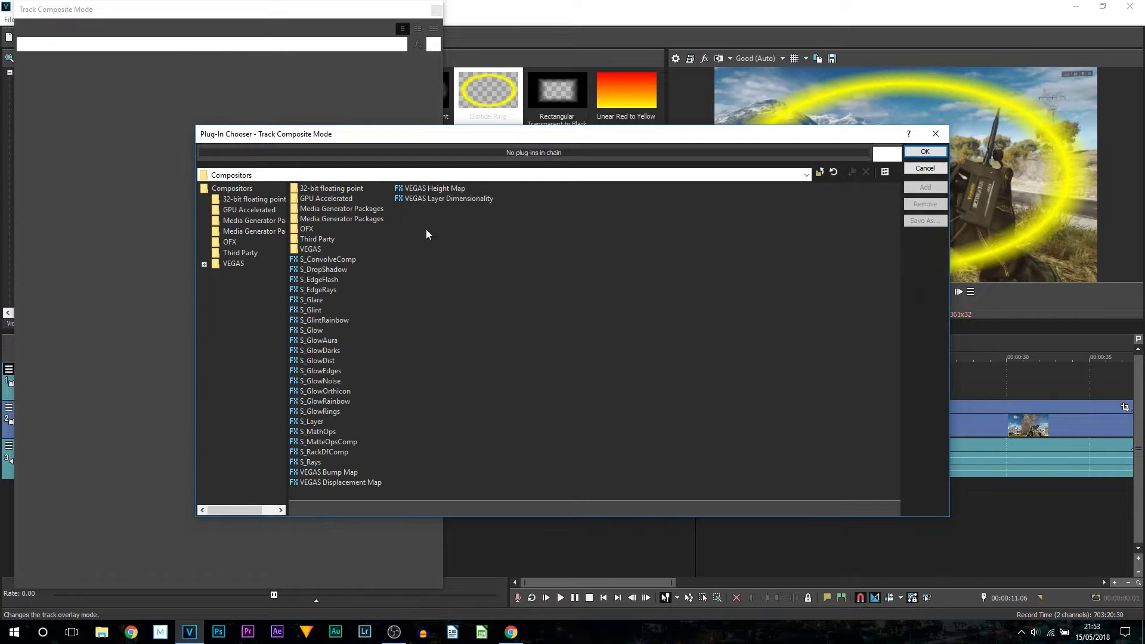
pyautogui.click(449, 189)
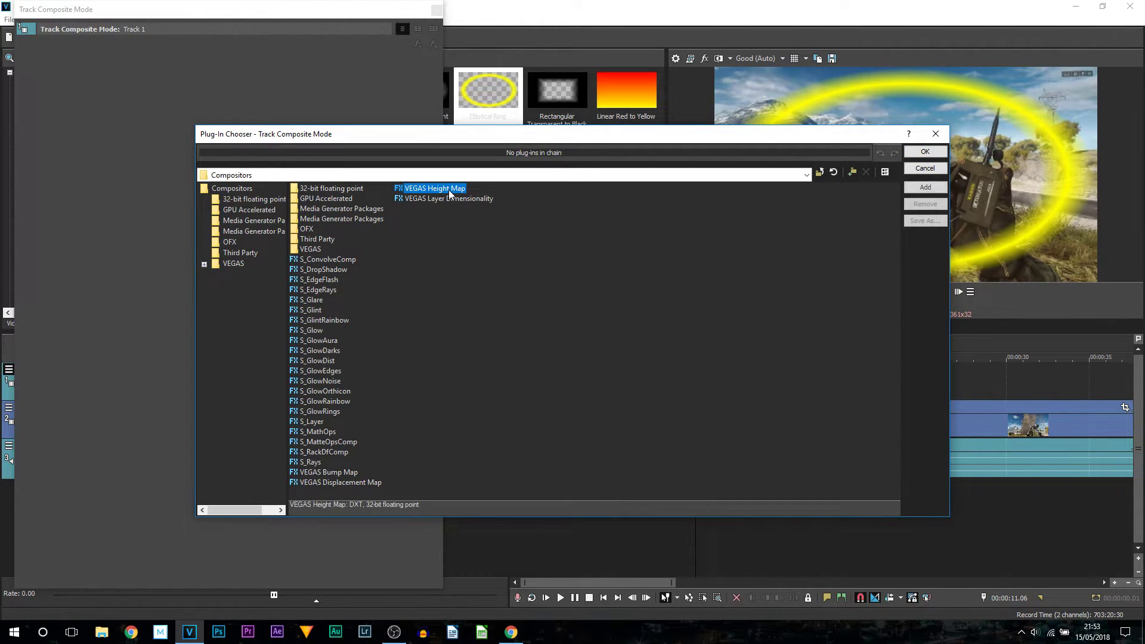
pyautogui.click(942, 188)
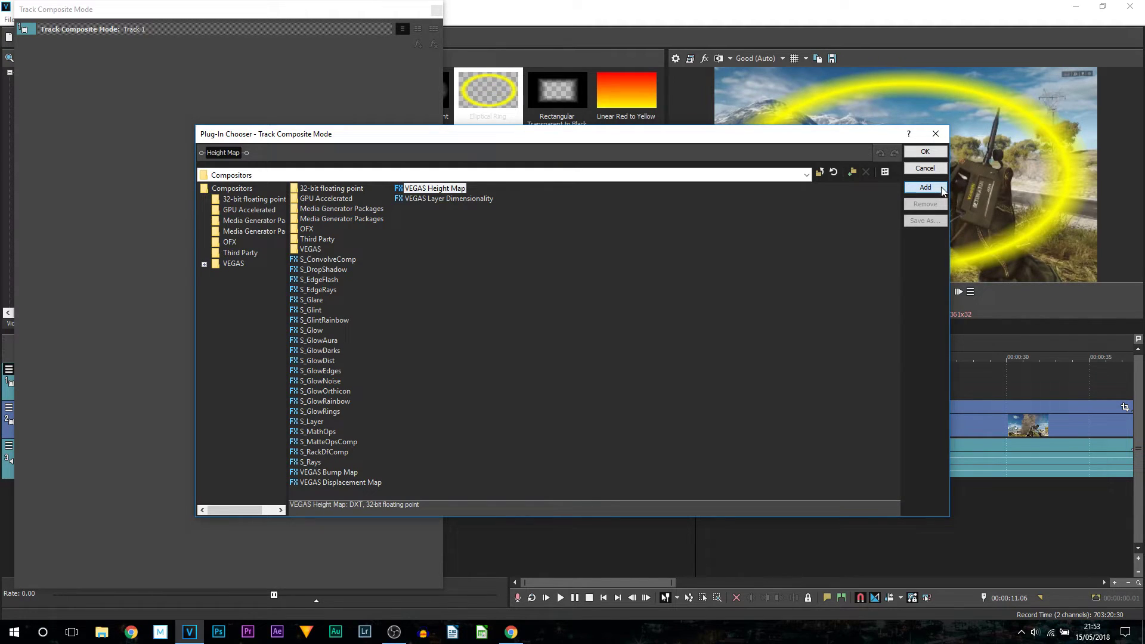
pyautogui.click(935, 153)
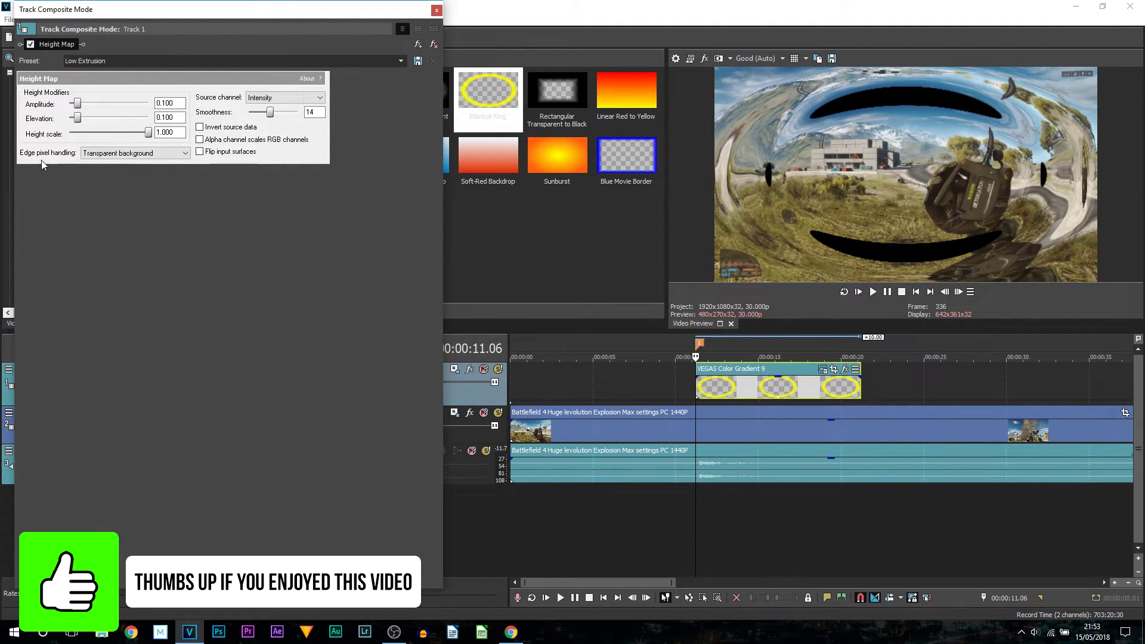
# - Set Height Map edge pixel handling to Wrap pixels around and Elevation to 0.015
pyautogui.click(125, 155)
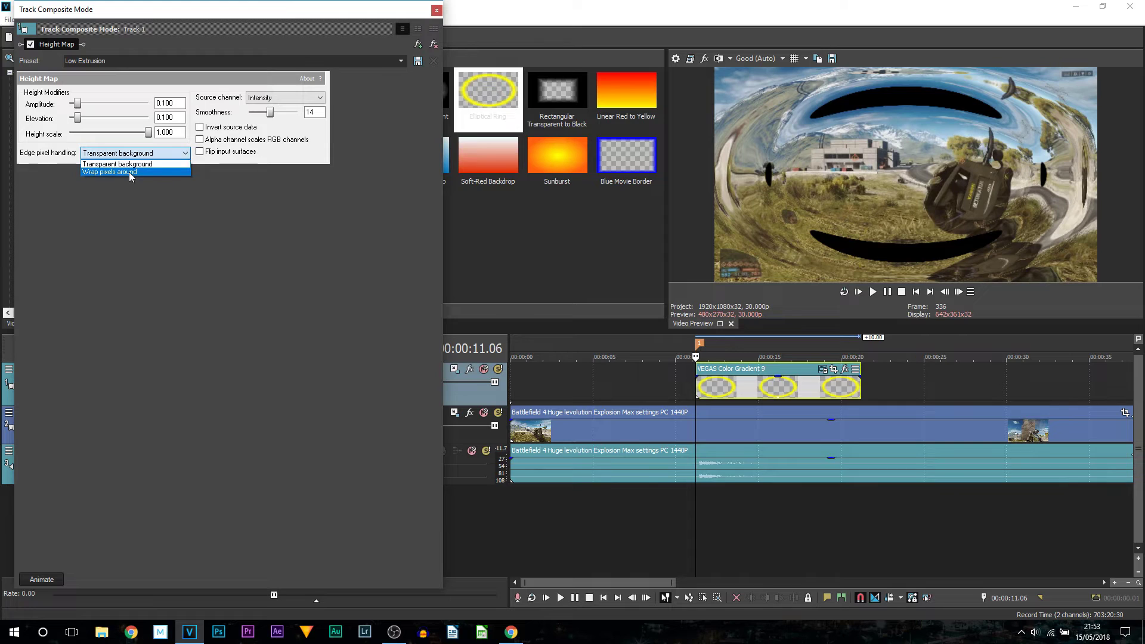
pyautogui.click(129, 170)
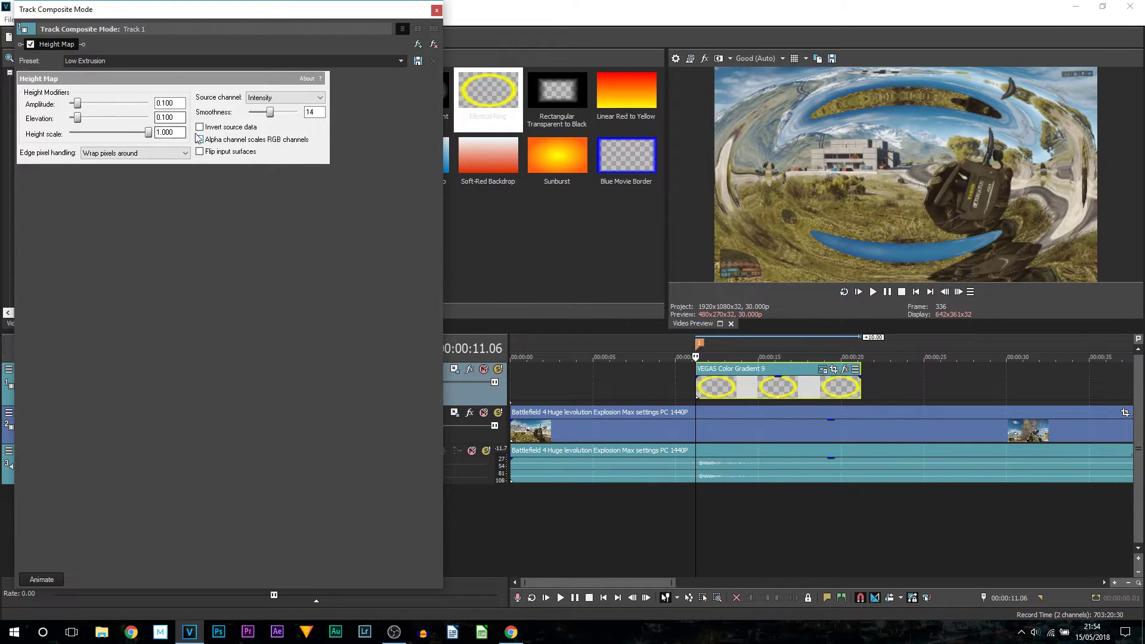
pyautogui.moveTo(76, 120); pyautogui.dragTo(70, 119)
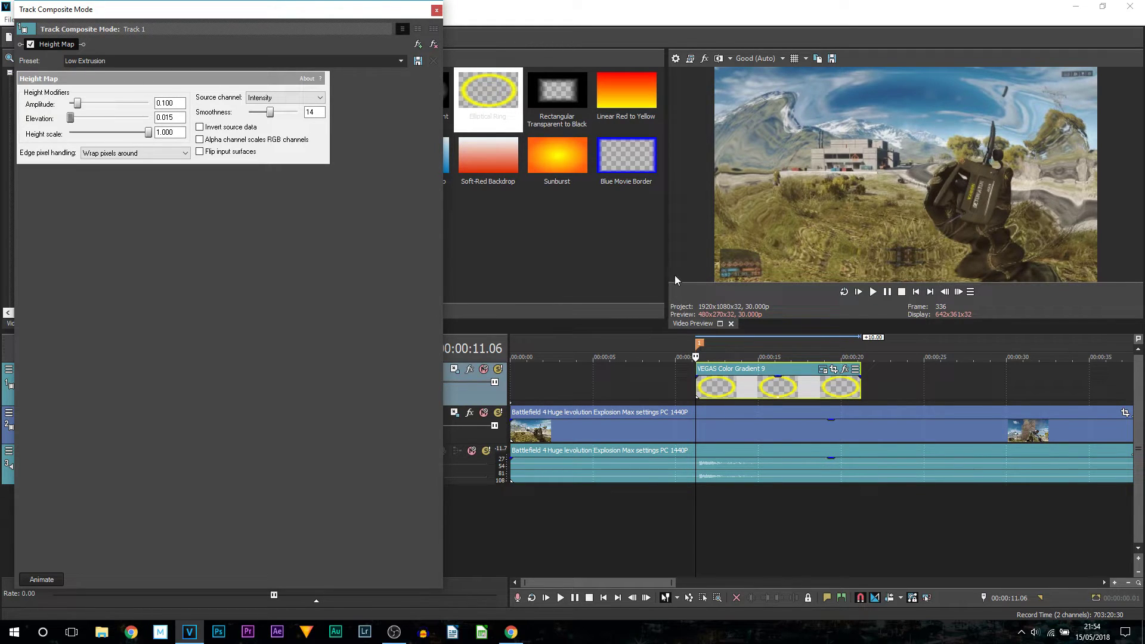
# - Trim the Elliptical Ring event to end at 00:00:12.06, making it about one second long
pyautogui.click(437, 10)
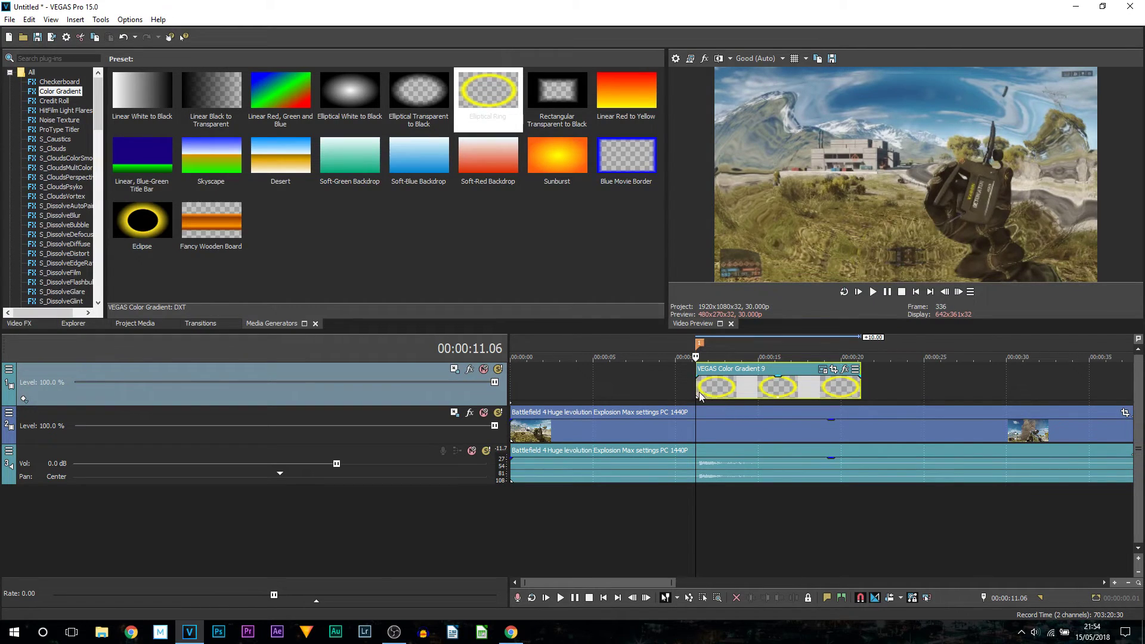
pyautogui.scroll(6, 759, 410)
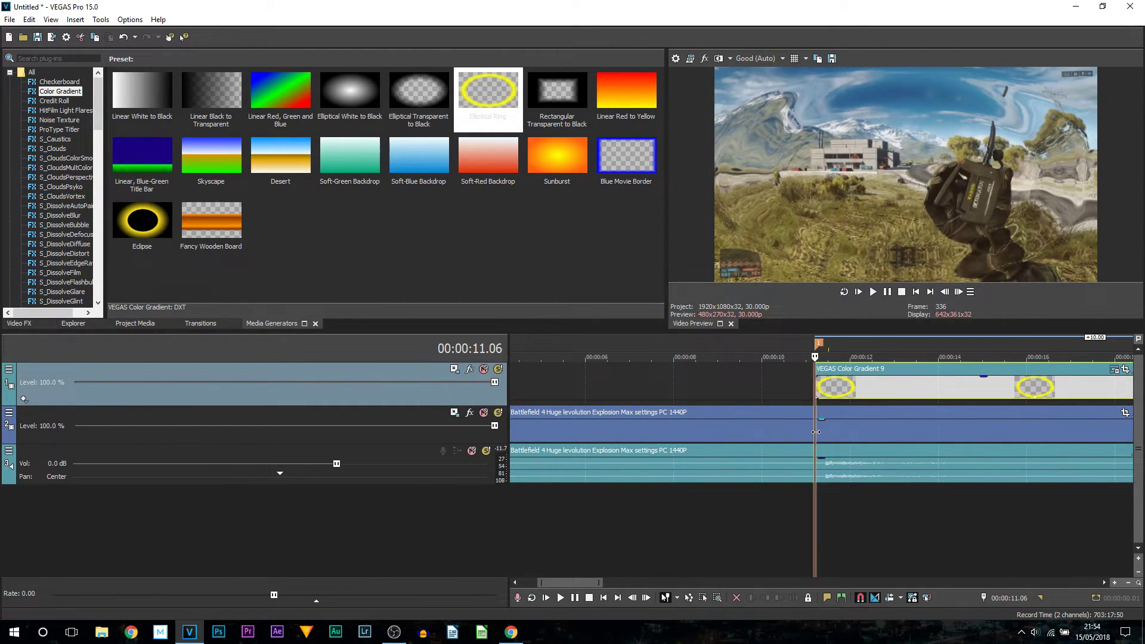
pyautogui.moveTo(816, 431); pyautogui.dragTo(859, 436)
pyautogui.scroll(-3, 932, 385)
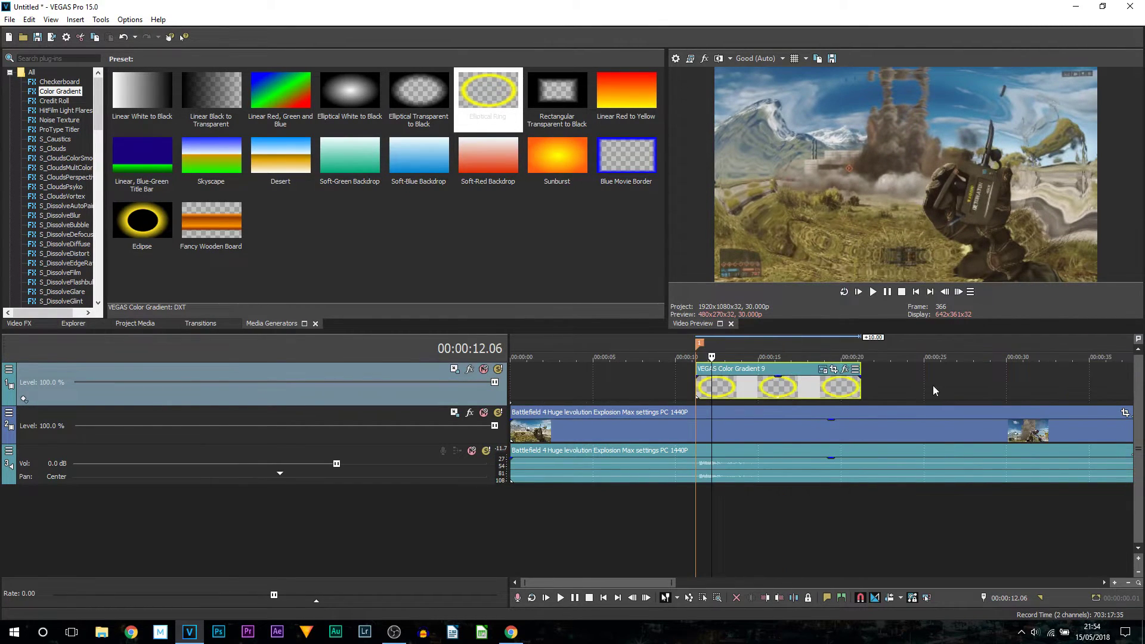
pyautogui.click(782, 393)
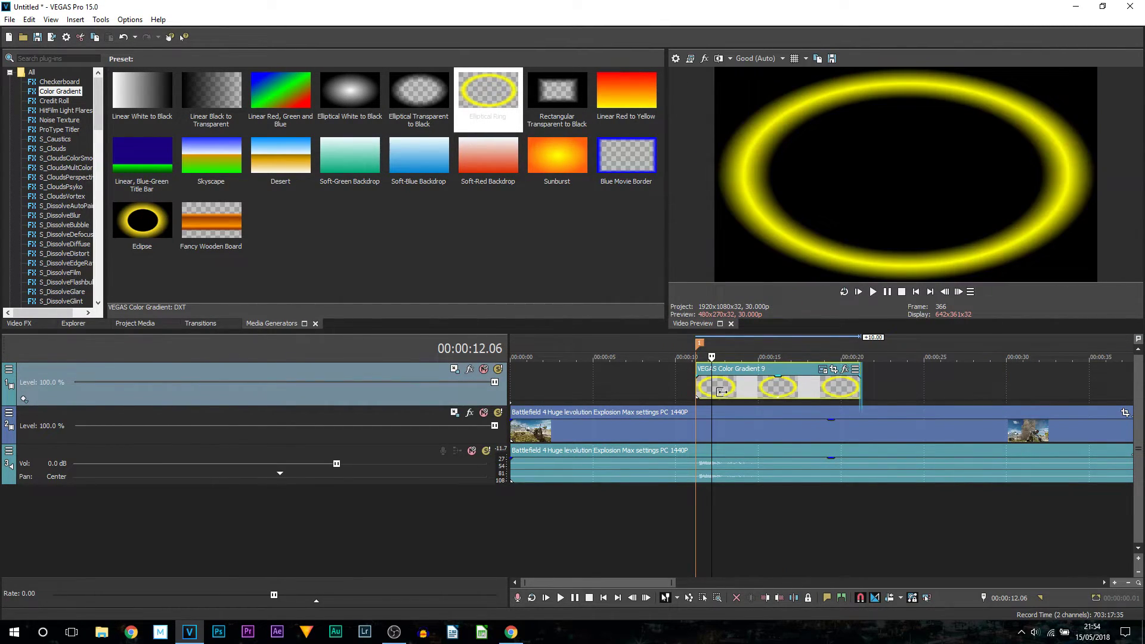
pyautogui.hotkey('alt', ']')
pyautogui.scroll(3, 719, 402)
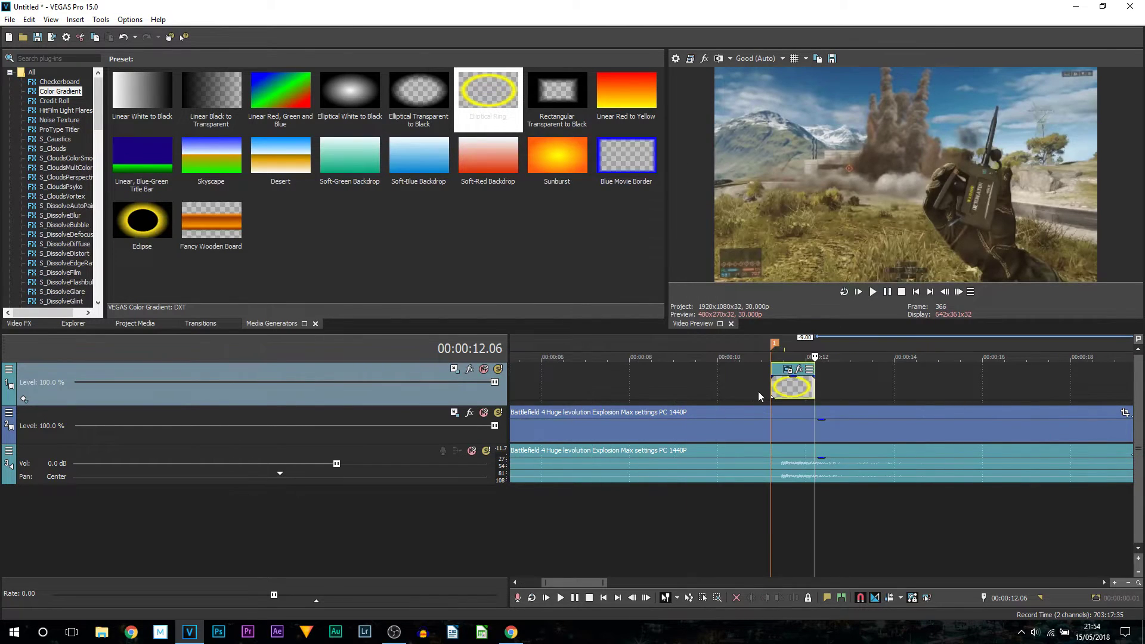
pyautogui.click(768, 392)
pyautogui.scroll(2, 818, 403)
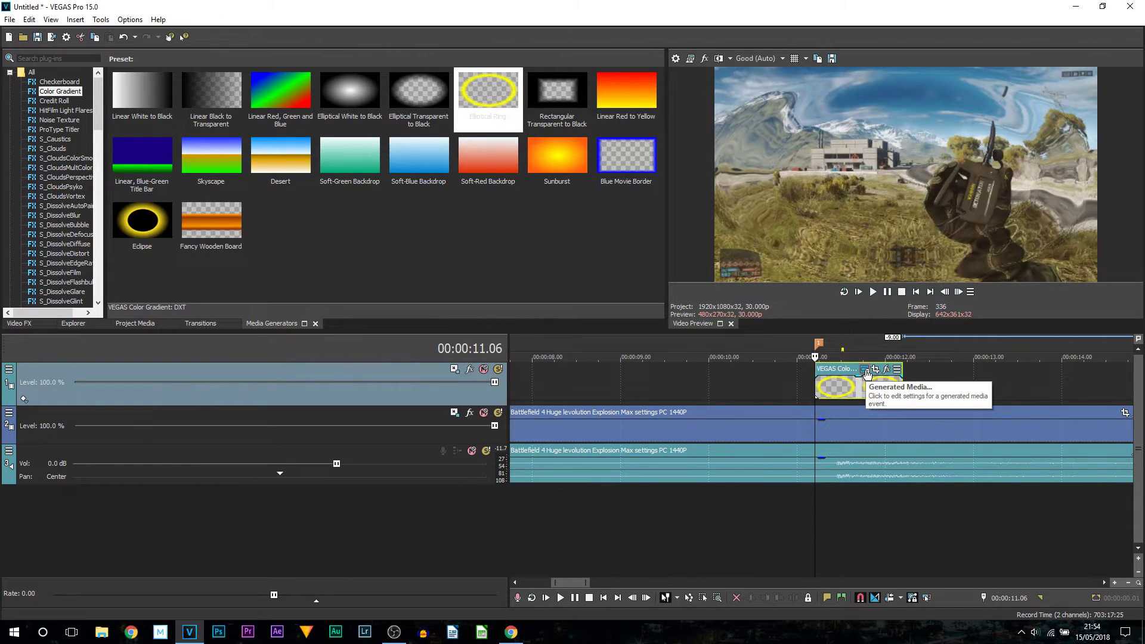
# - Reopen the Elliptical Ring event's Color Gradient settings via Edit Generated Media
pyautogui.rightClick(839, 391)
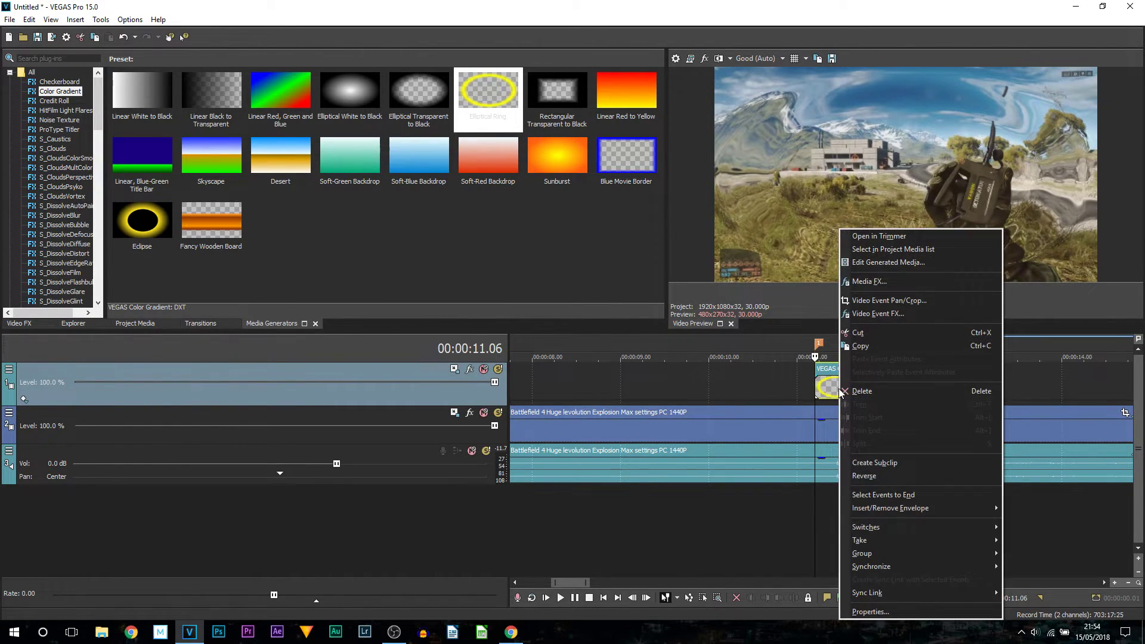
pyautogui.click(921, 267)
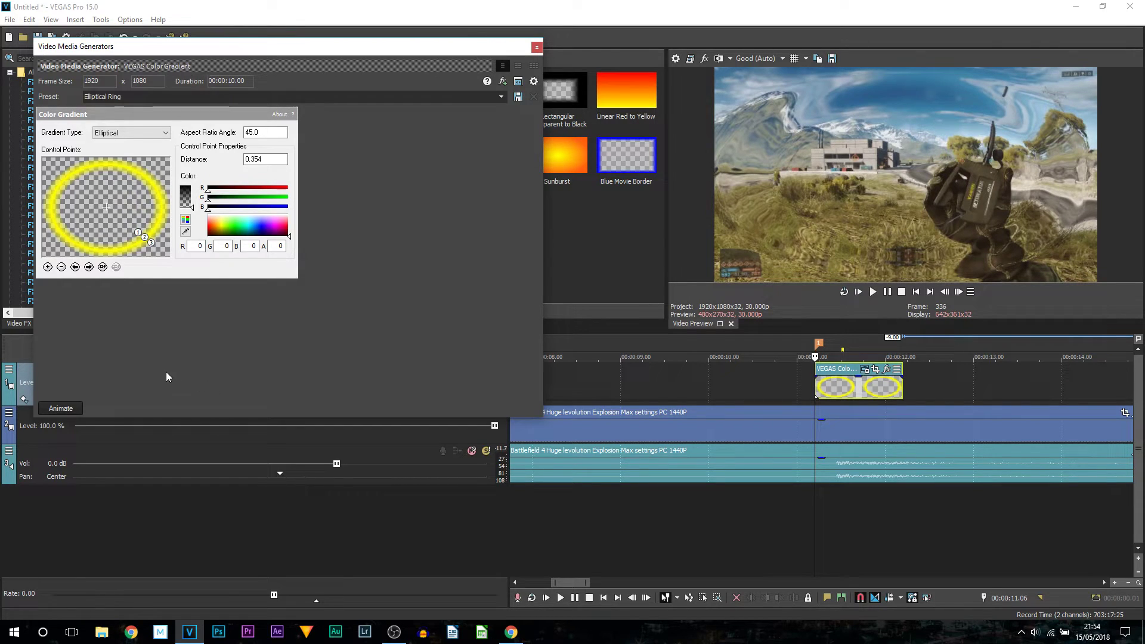
# - Match the gradient's duration to the 00:00:01.00 event and add a keyframe at its end
pyautogui.click(61, 409)
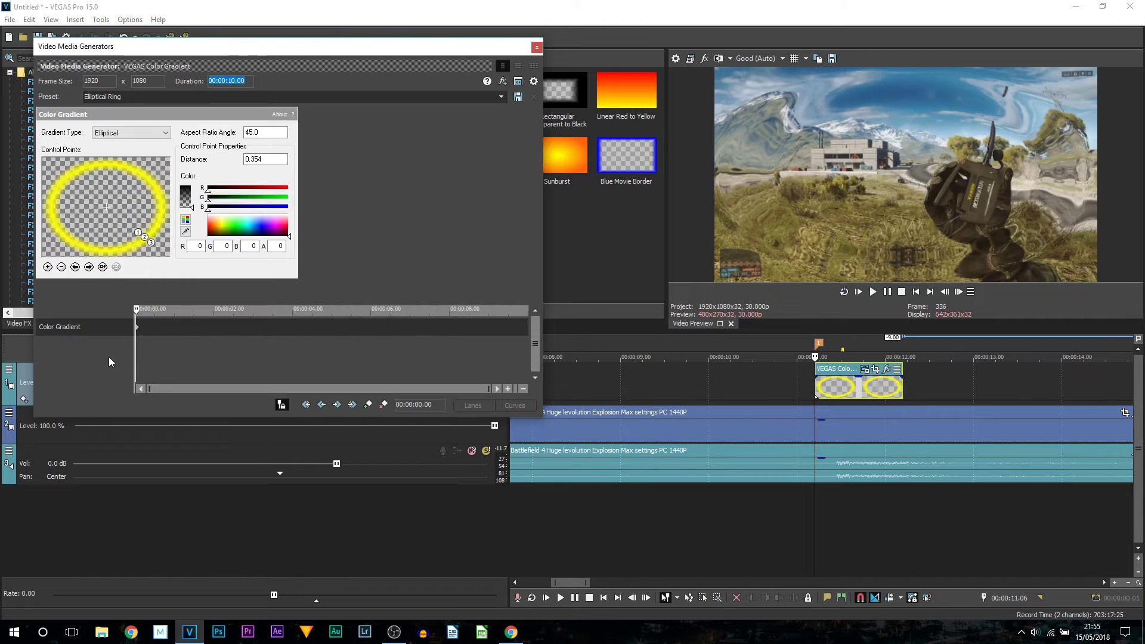
pyautogui.click(518, 81)
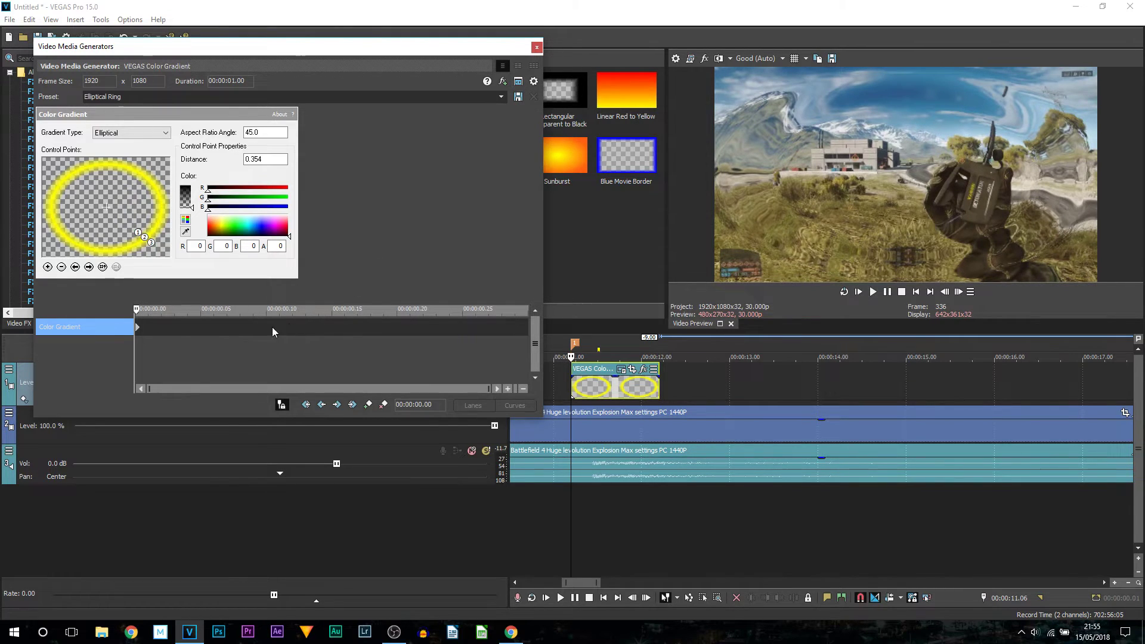
pyautogui.moveTo(195, 331); pyautogui.dragTo(81, 321)
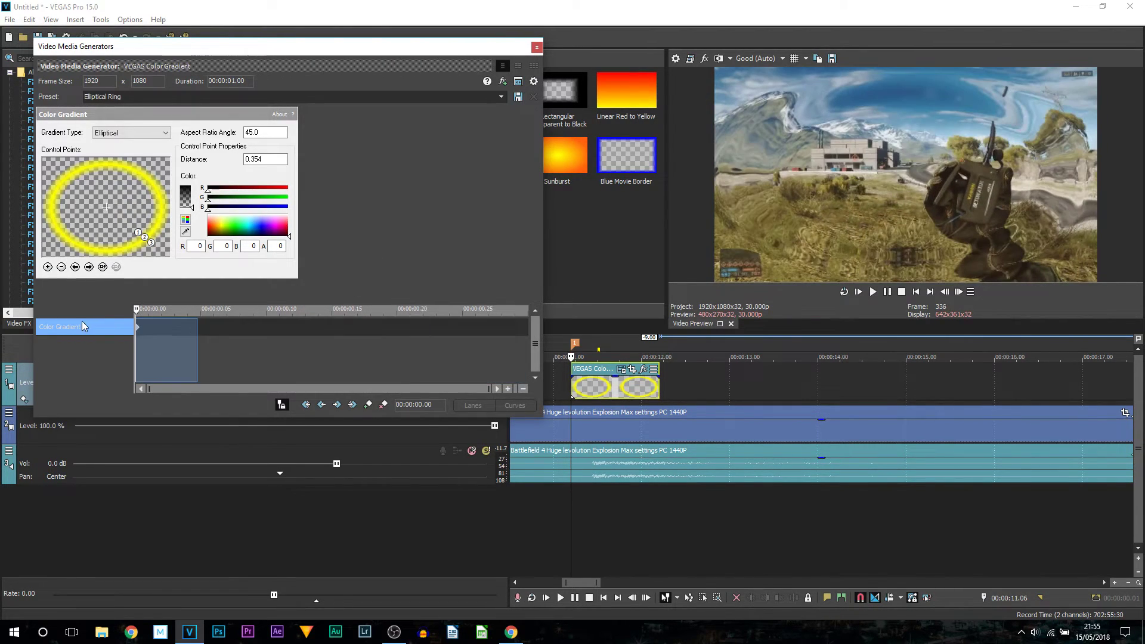
pyautogui.click(138, 332)
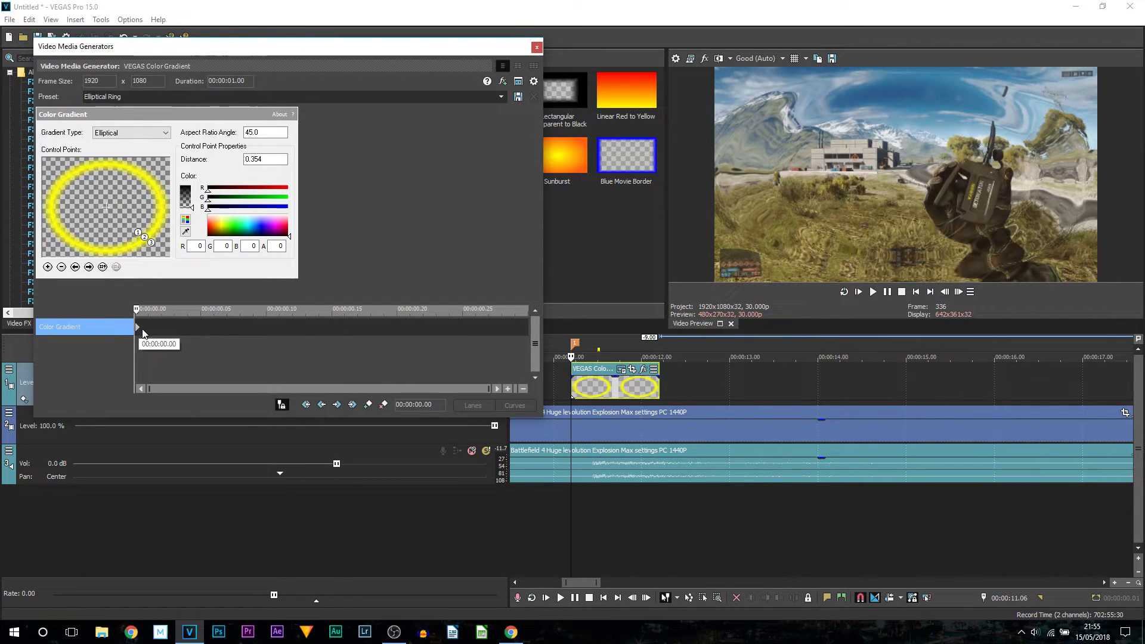
pyautogui.moveTo(142, 330); pyautogui.dragTo(513, 319)
# - With Sync Cursor on, pull both ring control points to the centre at the first keyframe (distance 0.067)
pyautogui.click(283, 405)
pyautogui.moveTo(139, 231); pyautogui.dragTo(105, 206)
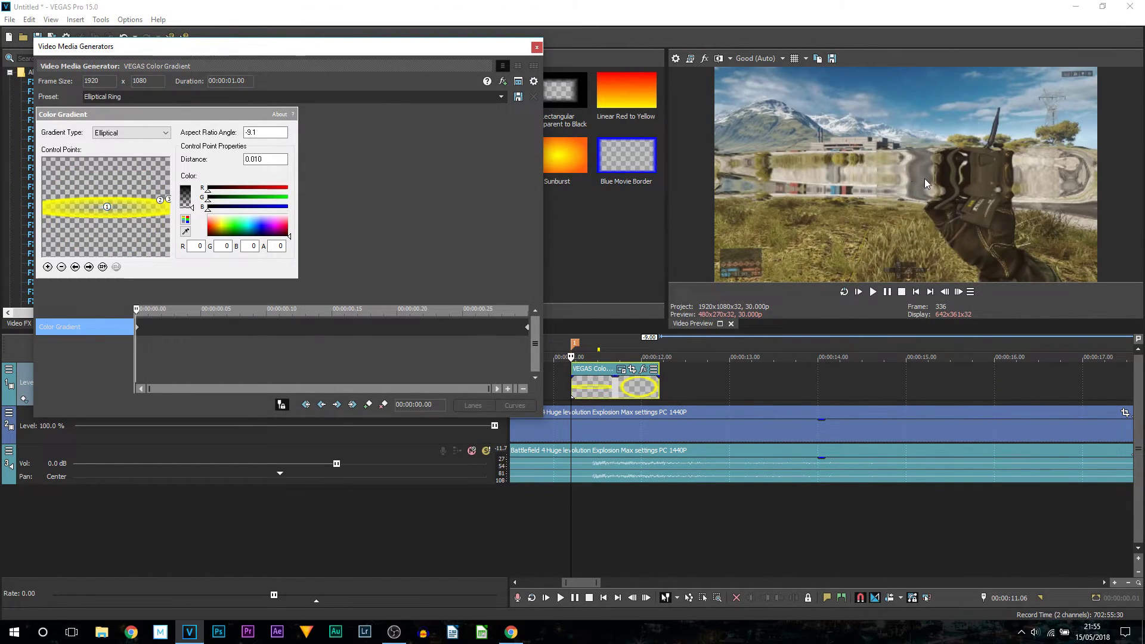
pyautogui.moveTo(159, 199); pyautogui.dragTo(105, 210)
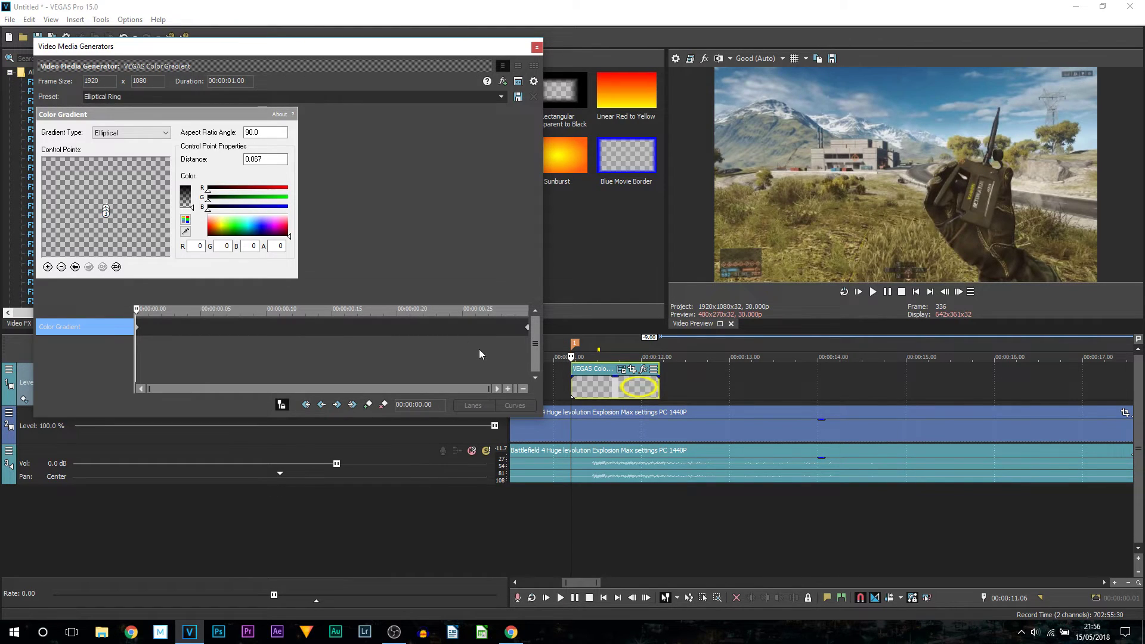
pyautogui.click(537, 47)
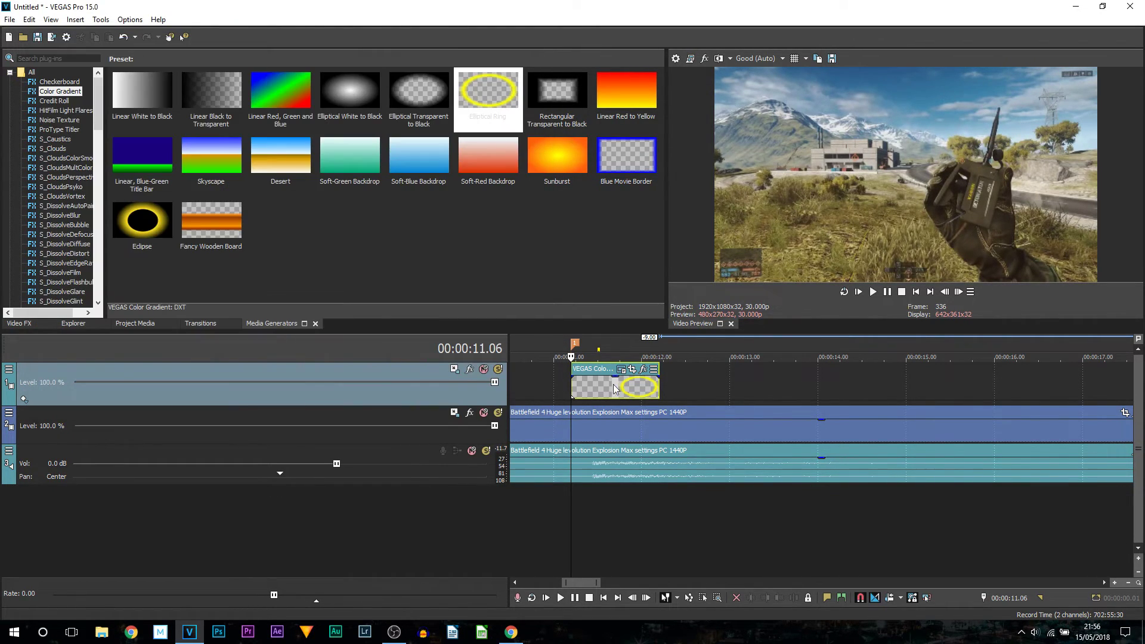
pyautogui.scroll(-3, 613, 384)
pyautogui.click(692, 385)
pyautogui.press('space')
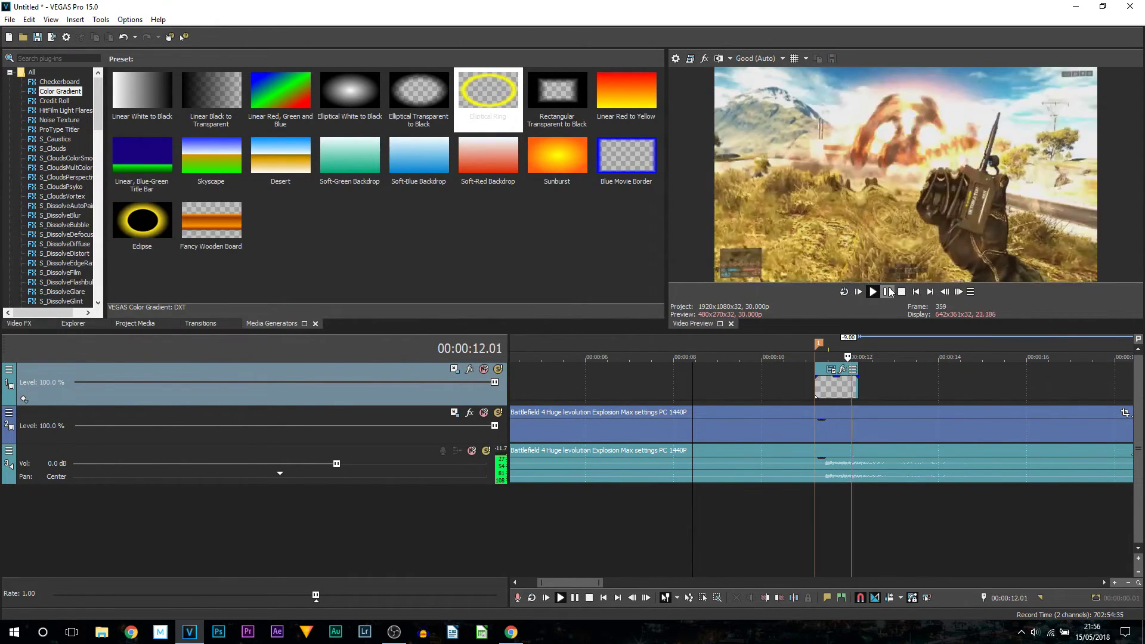
pyautogui.click(888, 292)
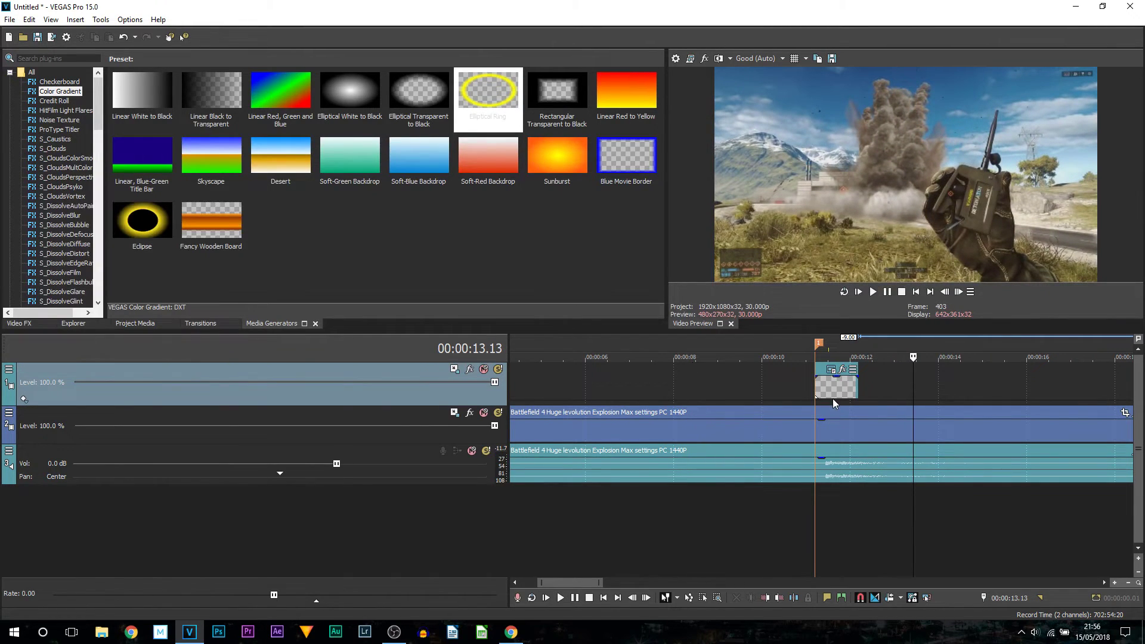
pyautogui.click(815, 388)
pyautogui.click(789, 381)
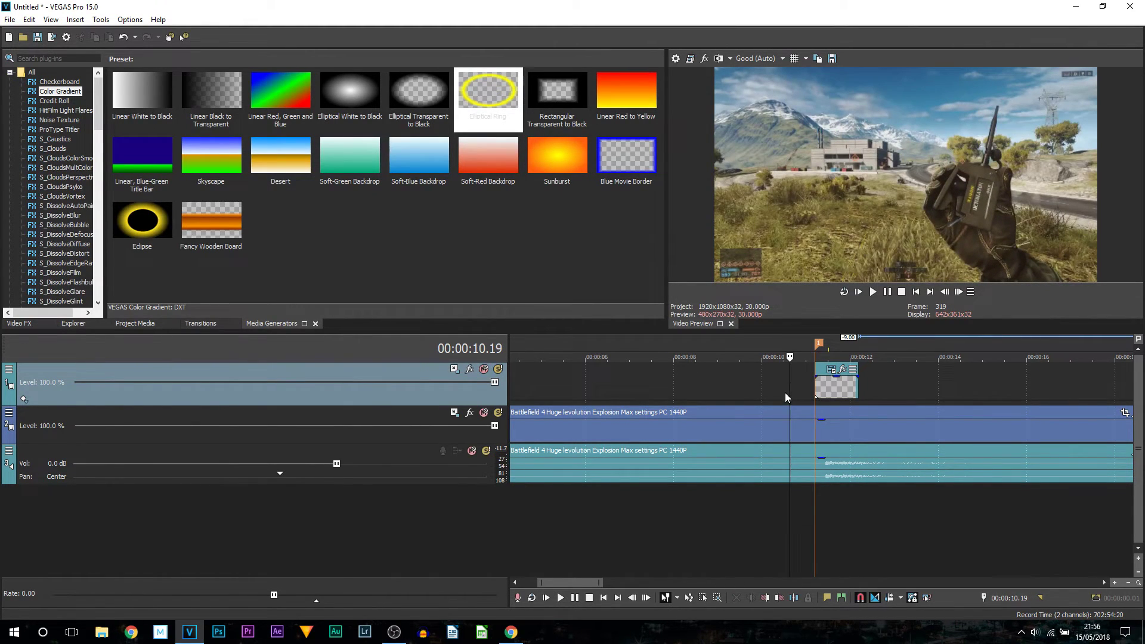
pyautogui.press('Right')
pyautogui.press('Right')
pyautogui.press('Right')
pyautogui.press('Right')
pyautogui.press('Right')
pyautogui.press('Right')
pyautogui.press('Right')
pyautogui.press('Right')
pyautogui.press('Right')
pyautogui.press('Right')
pyautogui.press('Right')
pyautogui.press('Right')
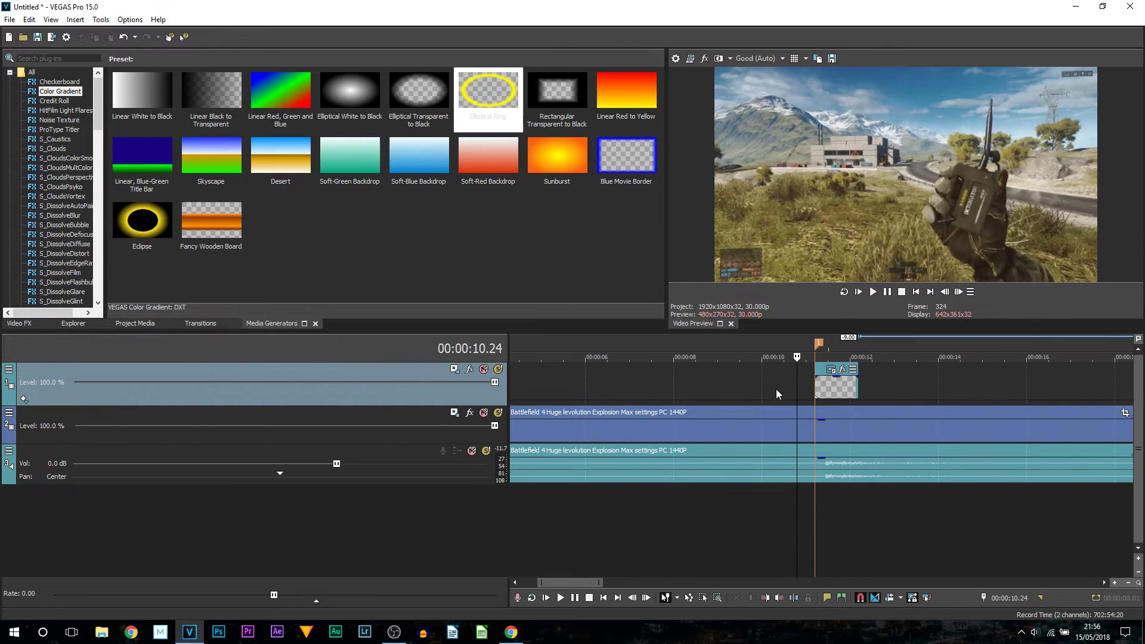
pyautogui.press('Right')
pyautogui.press('Right')
pyautogui.press('Right')
pyautogui.press('Right')
pyautogui.press('Right')
pyautogui.press('Right')
pyautogui.press('Right')
pyautogui.press('Right')
pyautogui.press('Right')
pyautogui.press('Right')
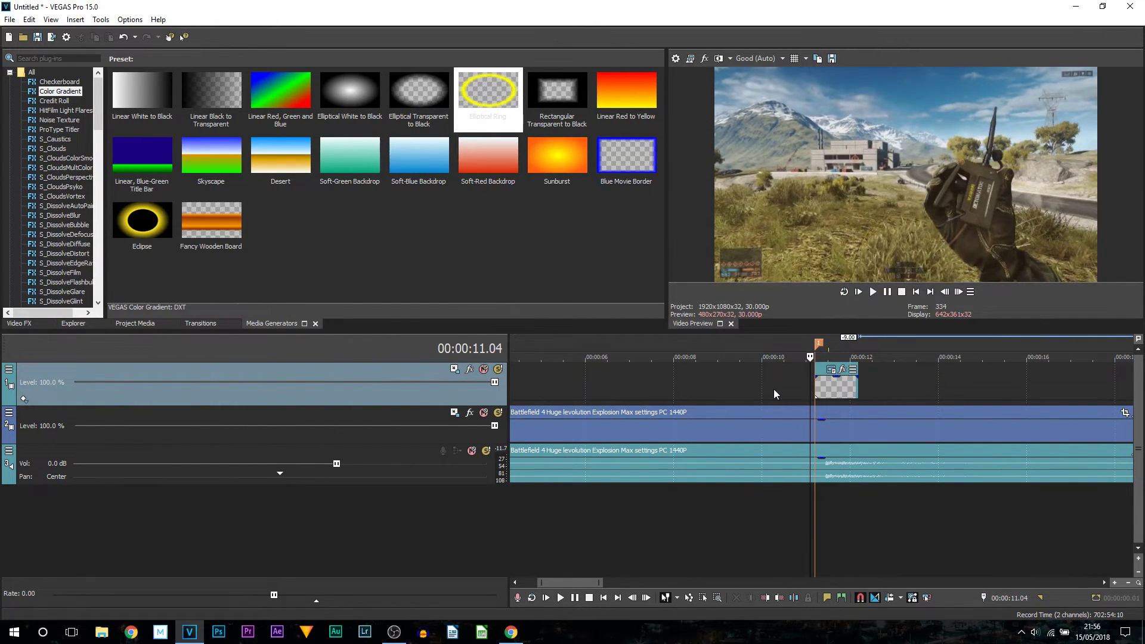
pyautogui.press('Right')
pyautogui.press('Right')
pyautogui.press('Right')
pyautogui.press('Right')
pyautogui.press('Right')
pyautogui.press('Right')
pyautogui.press('Right')
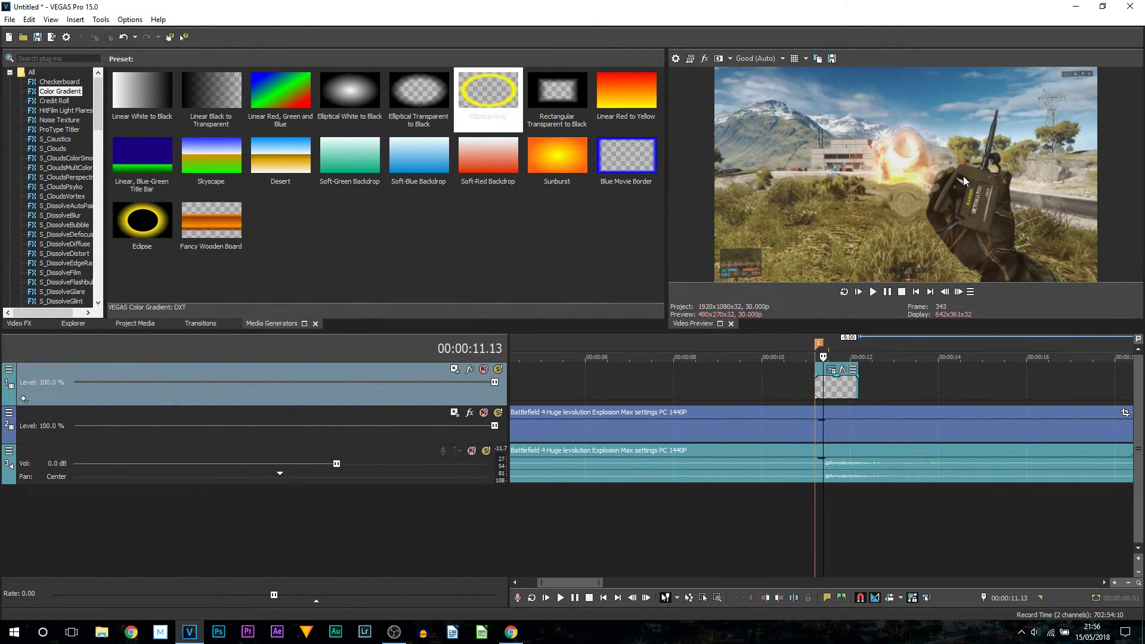
pyautogui.press('Right')
pyautogui.press('Right')
pyautogui.press('Right')
pyautogui.press('Right')
pyautogui.press('Right')
pyautogui.press('Right')
pyautogui.press('Right')
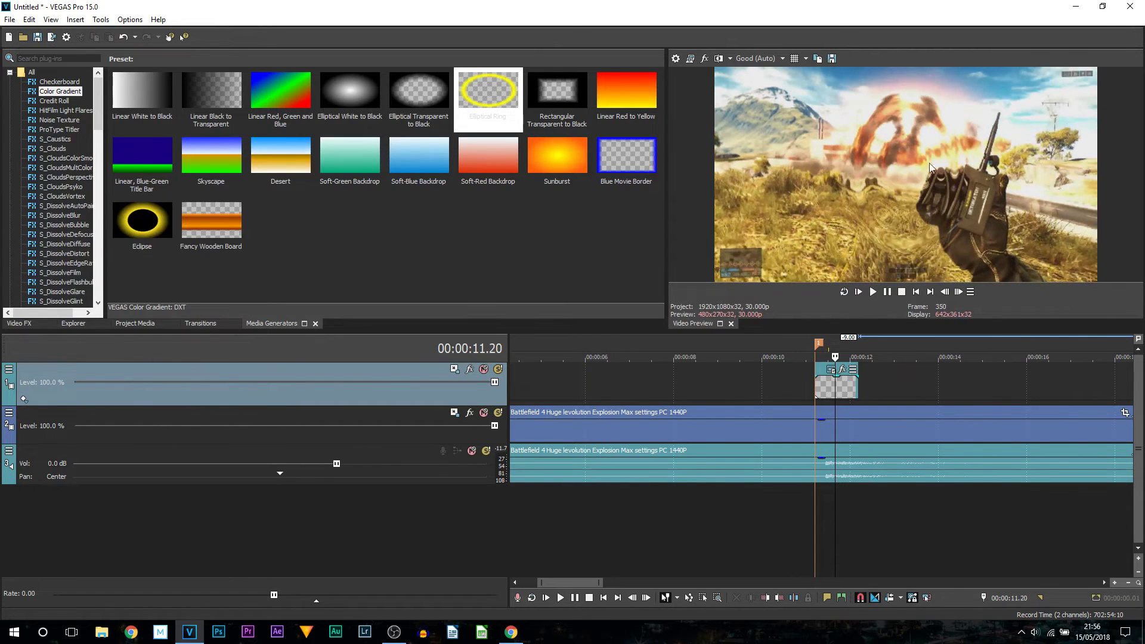
pyautogui.press('Right')
pyautogui.press('Right')
pyautogui.press('Right')
pyautogui.press('Right')
pyautogui.press('Right')
pyautogui.press('Right')
pyautogui.press('Right')
pyautogui.press('Right')
pyautogui.press('Right')
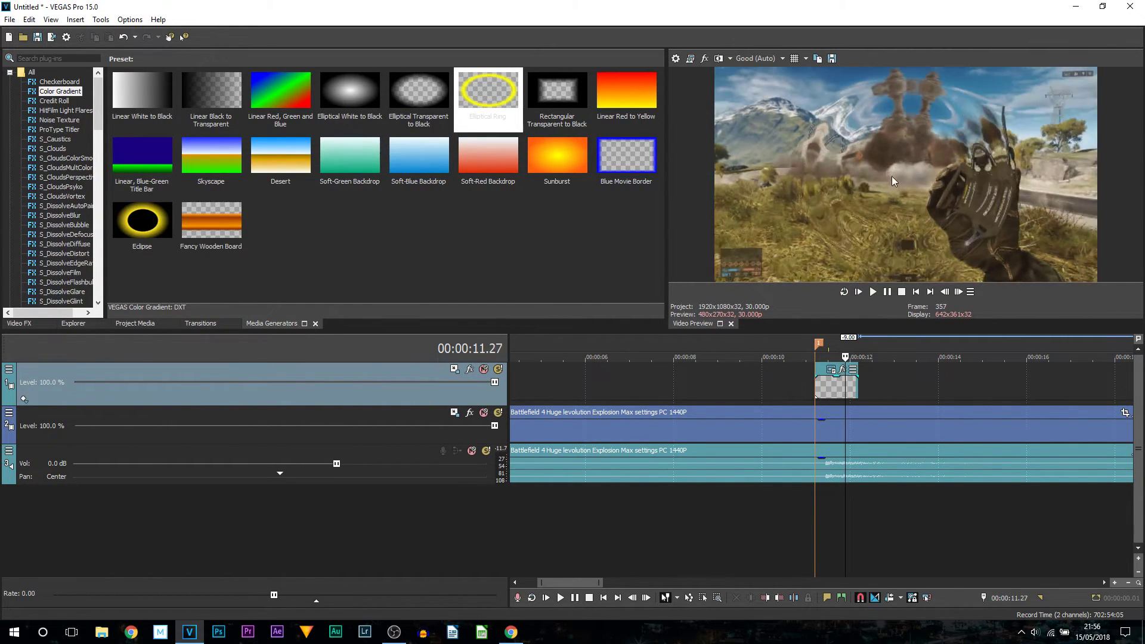
pyautogui.press('Right')
pyautogui.press('Right')
pyautogui.press('Right')
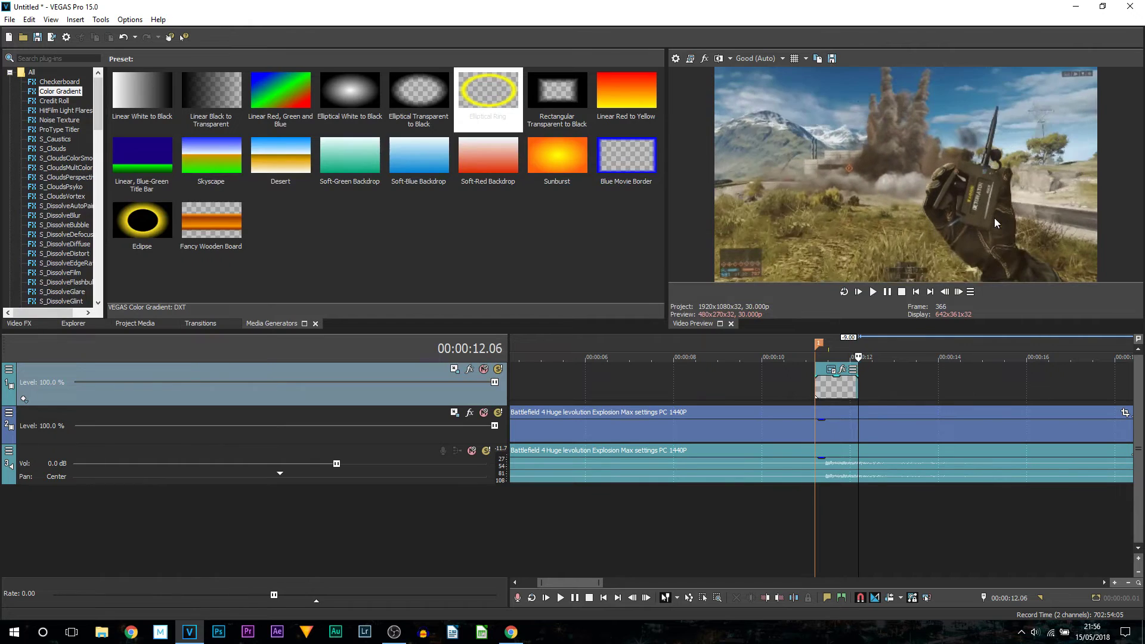
# - Select the ring clip and play the shockwave back to review its 00:00:00.09 fade-out
pyautogui.click(817, 394)
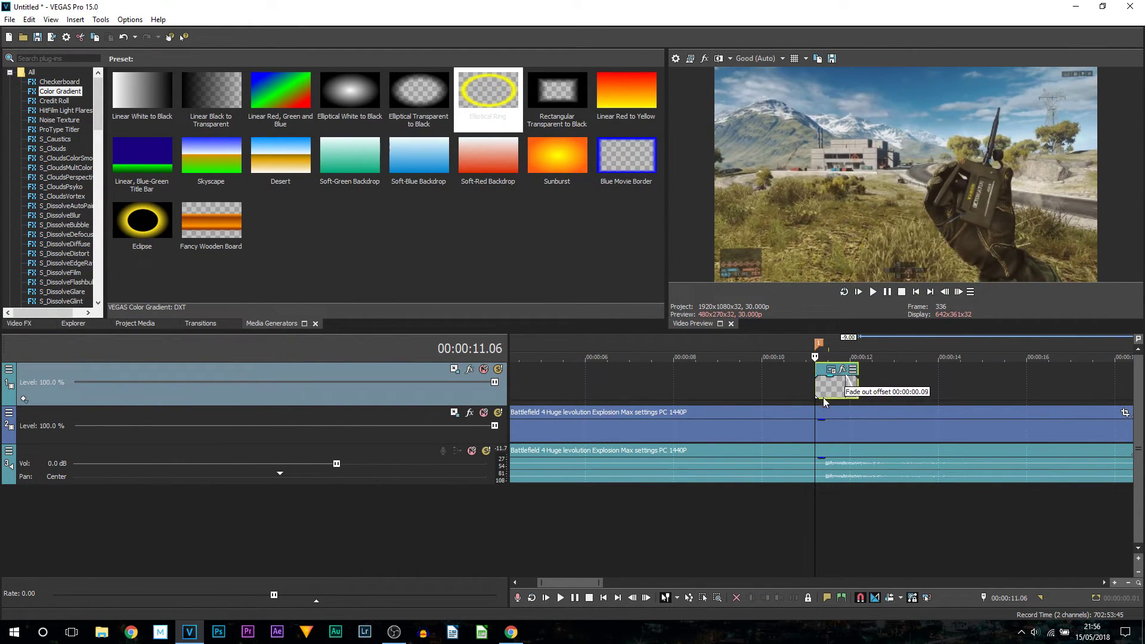
pyautogui.press('Right')
pyautogui.press('Right')
pyautogui.press('Right')
pyautogui.press('Right')
pyautogui.press('Right')
pyautogui.press('Right')
pyautogui.press('space')
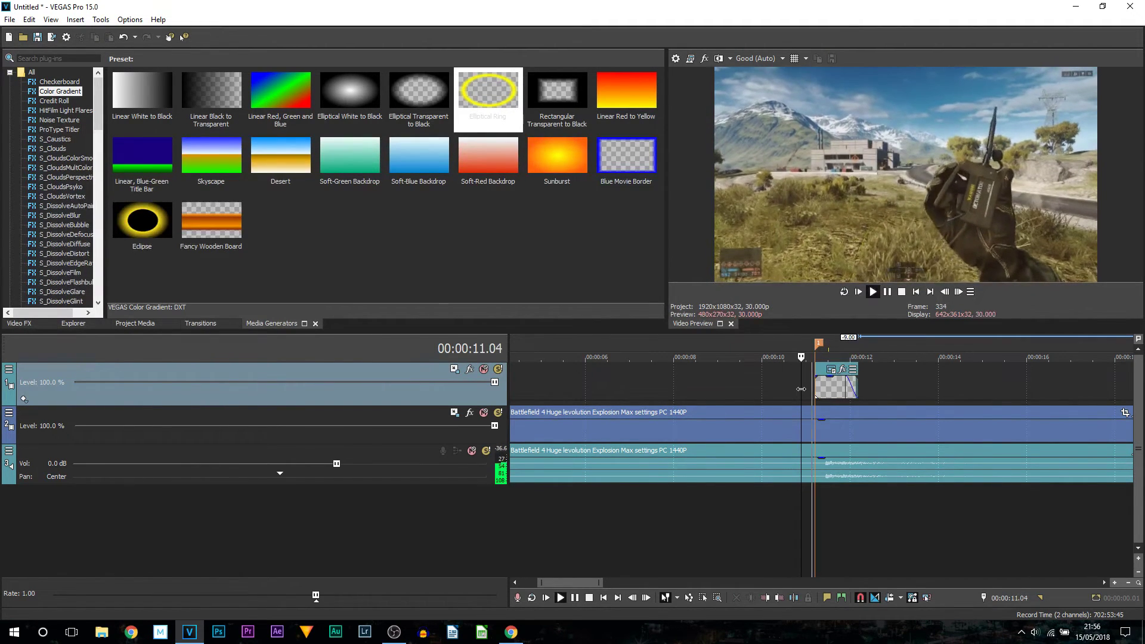
pyautogui.press('space')
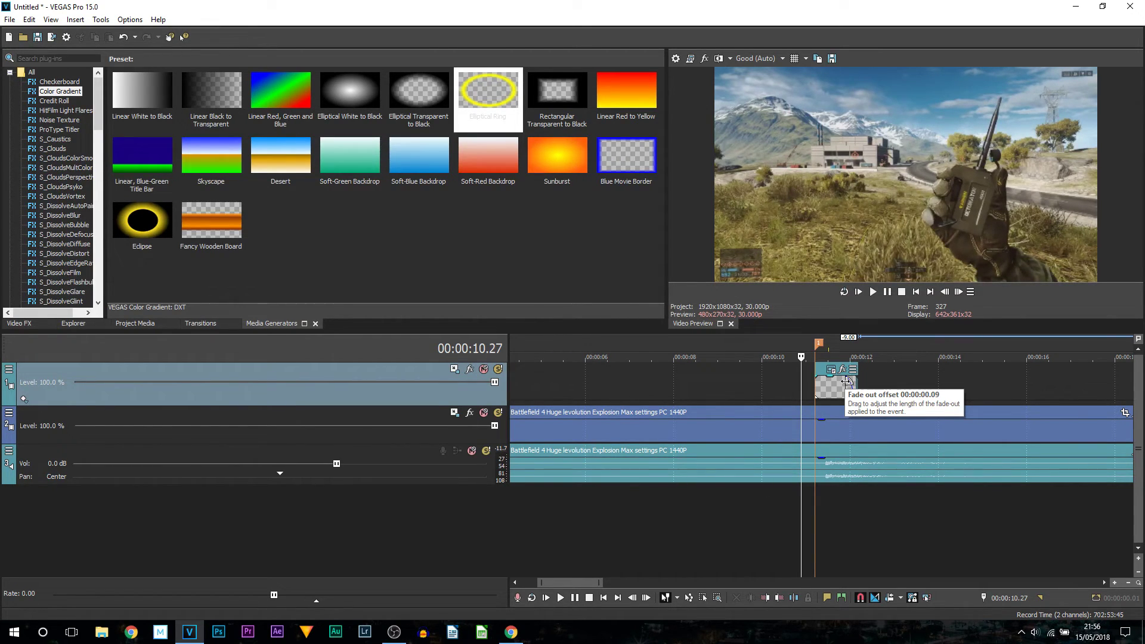
pyautogui.click(815, 389)
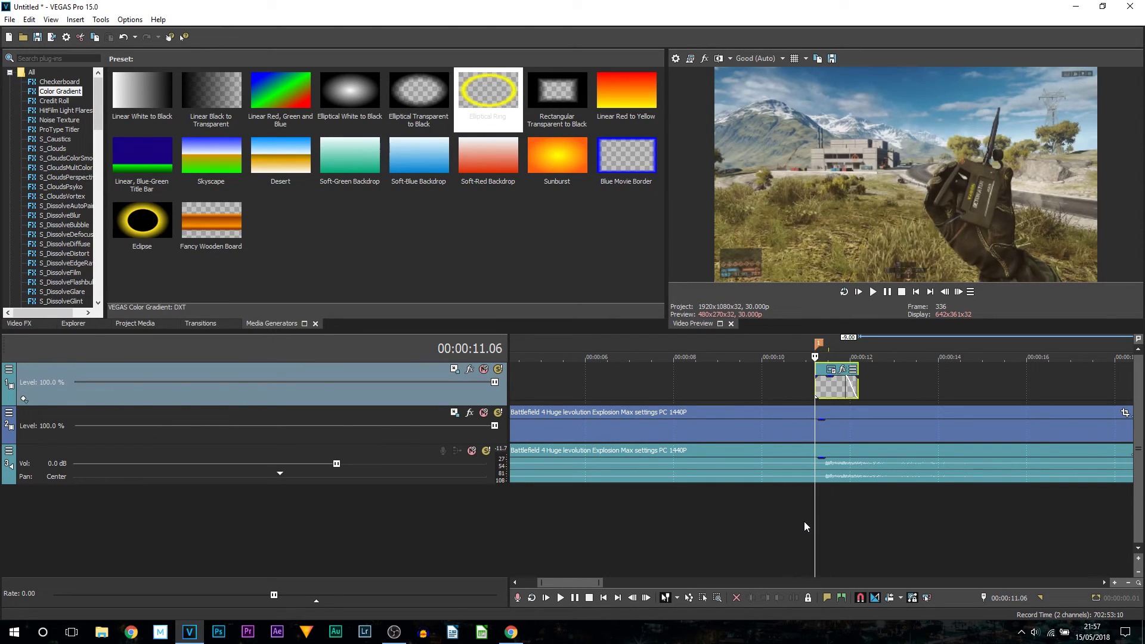
pyautogui.click(767, 508)
pyautogui.scroll(-2, 793, 434)
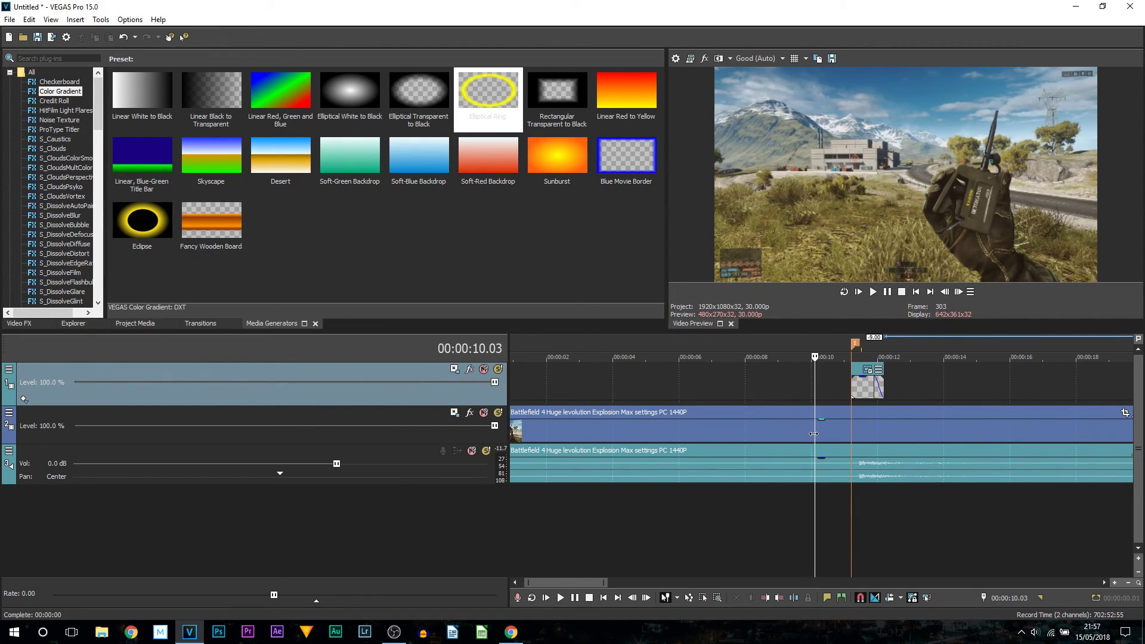
pyautogui.scroll(-4, 799, 439)
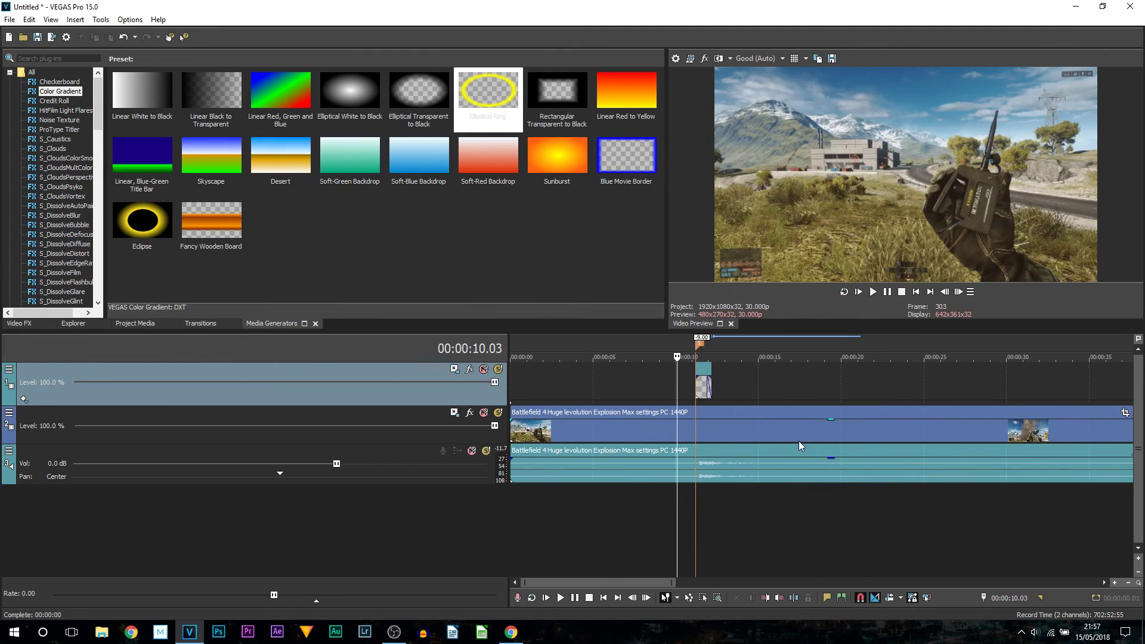